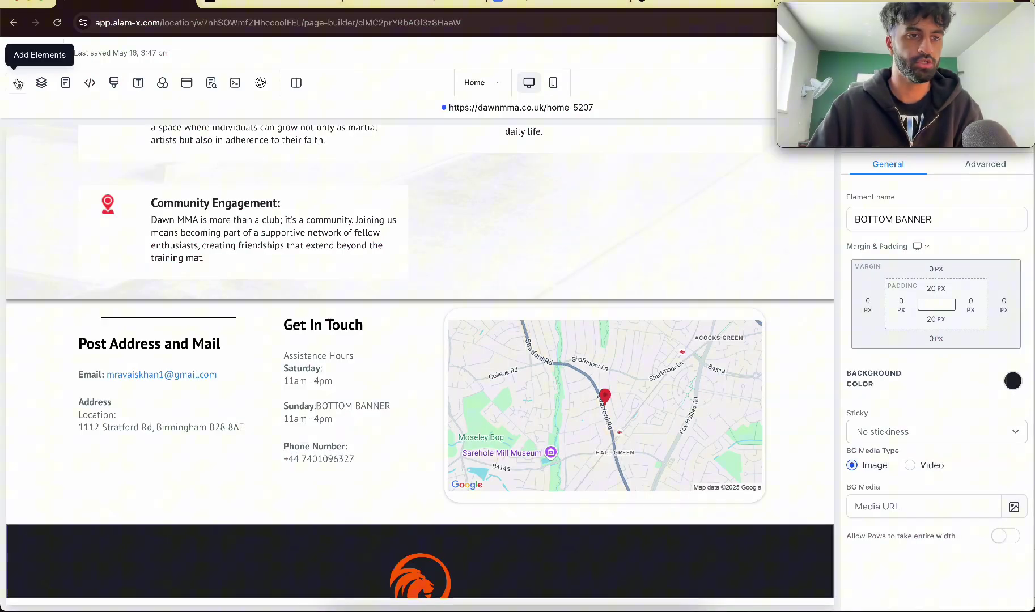
Insert a Full Width section above the contact section.
click(19, 84)
click(36, 138)
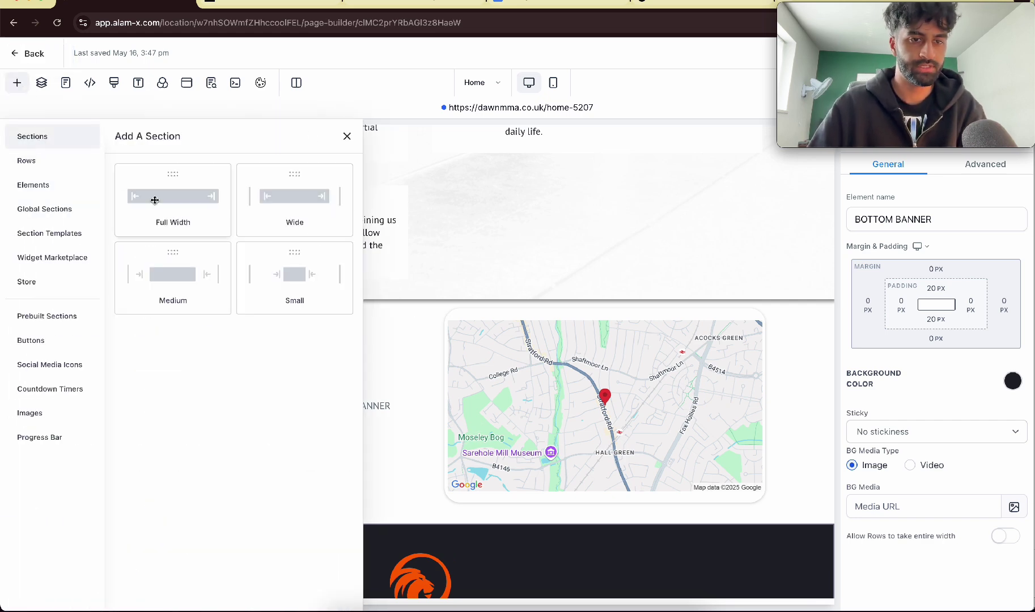
drag(155, 200, 474, 325)
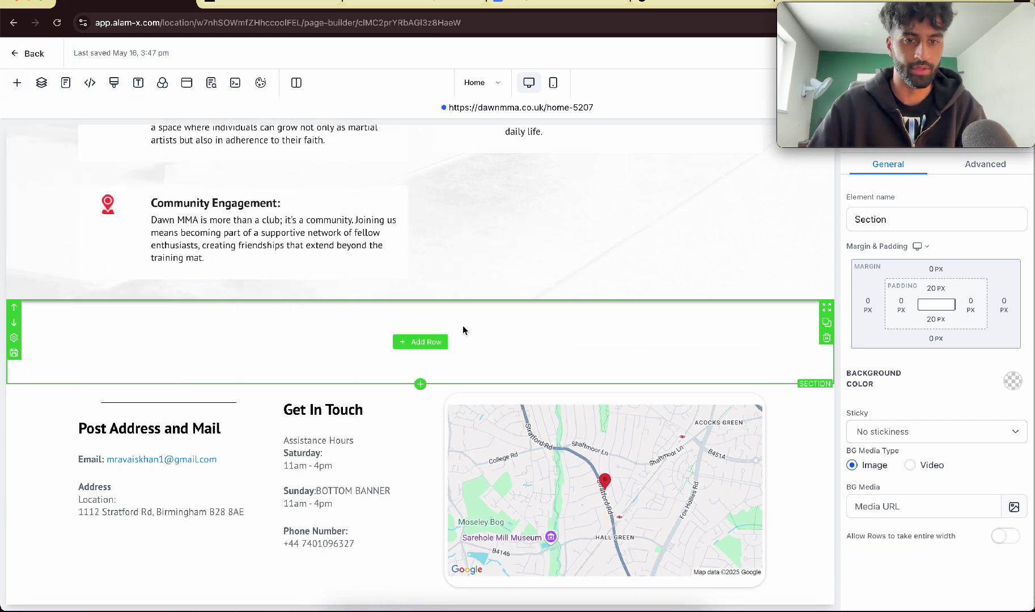
Add a one-column row to the new section and place an Image element in it.
click(421, 342)
drag(222, 192, 418, 356)
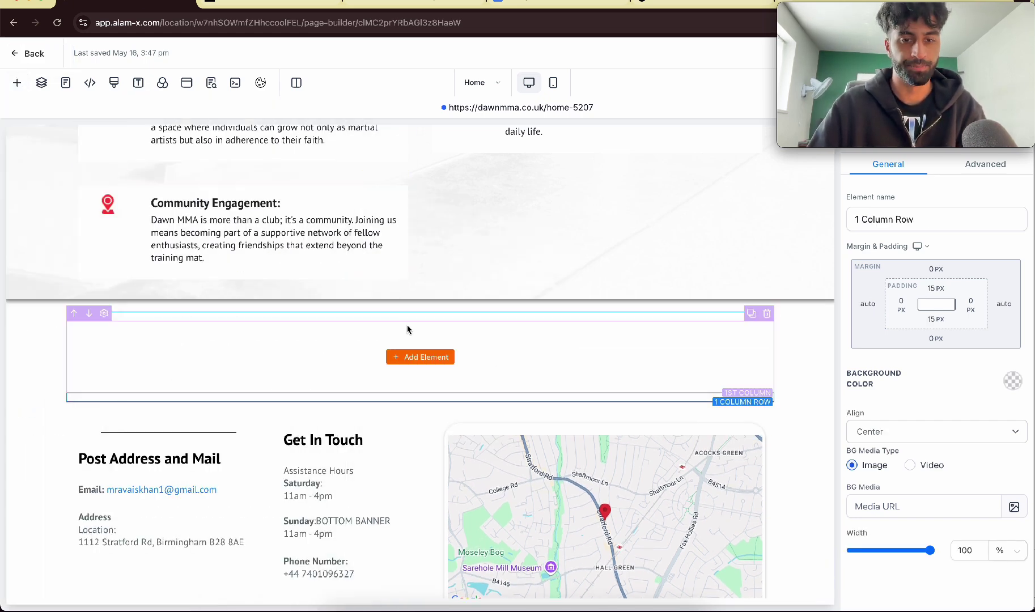
click(421, 357)
scroll(247, 293, down, 4)
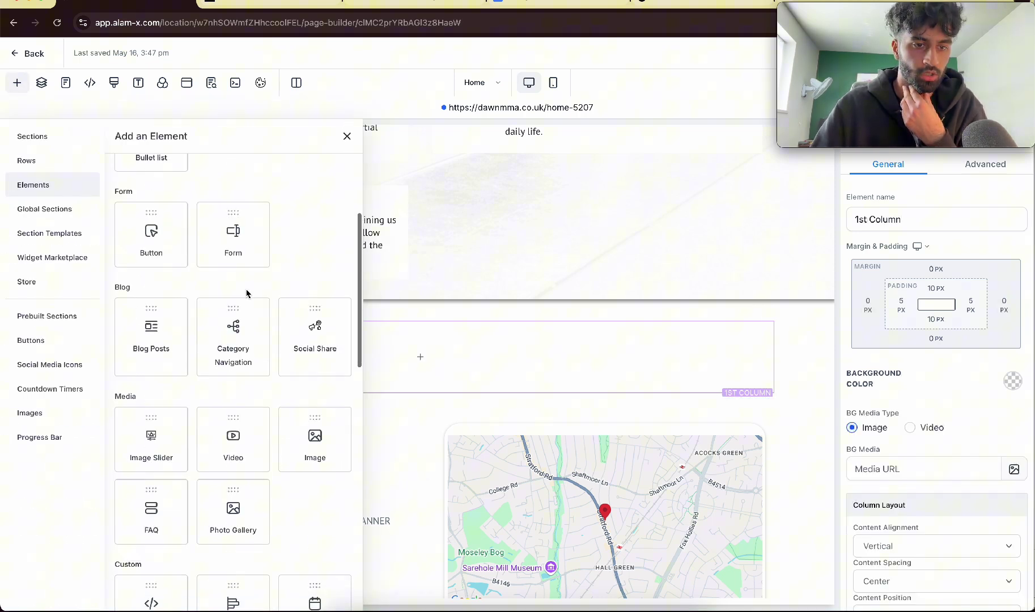
scroll(247, 293, down, 3)
drag(312, 296, 431, 397)
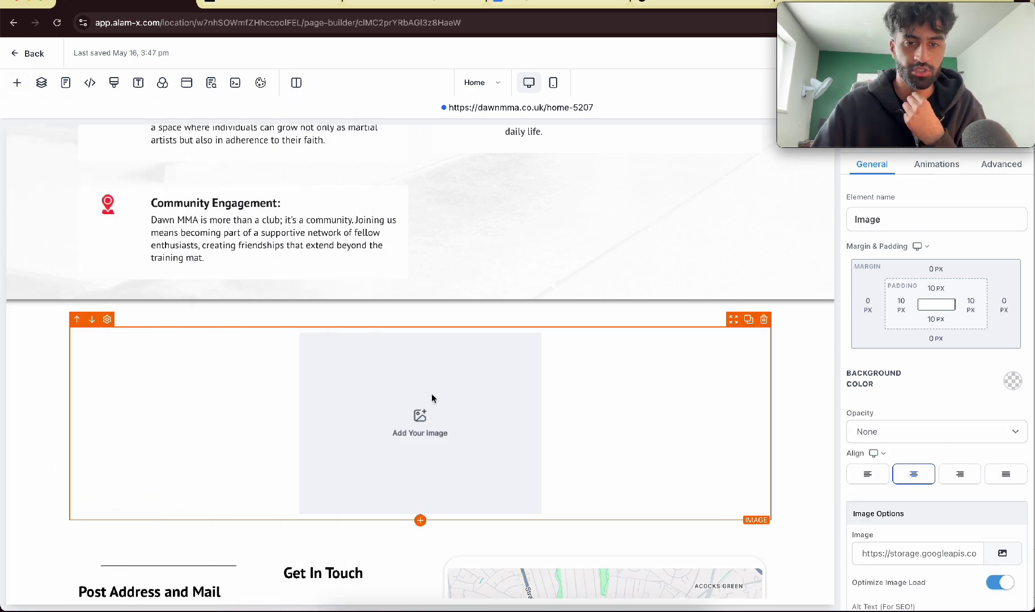
Set the image's left, top, right and bottom padding all to 0 px.
click(899, 307)
click(839, 369)
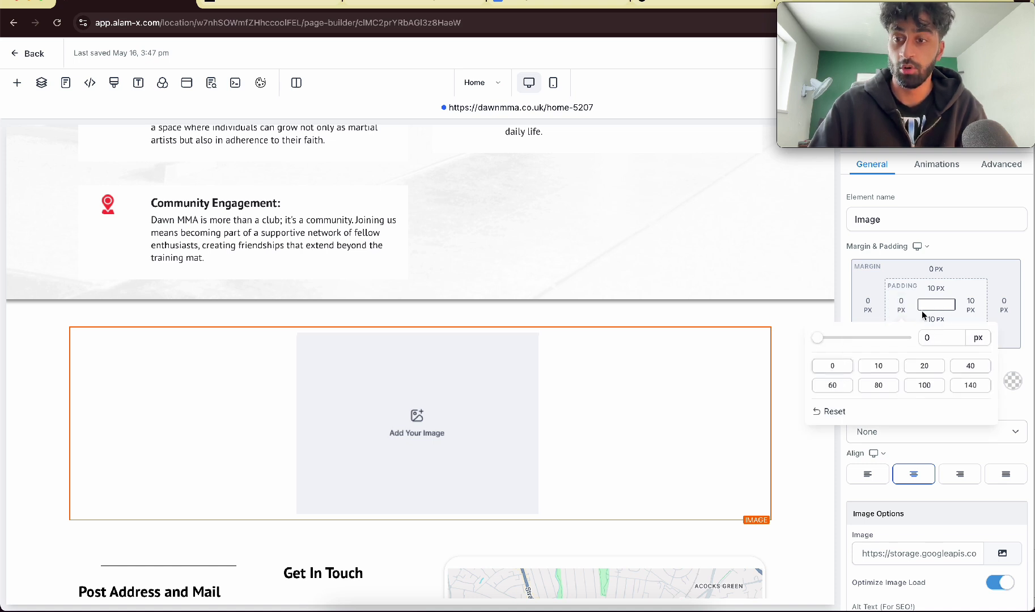
click(936, 291)
click(870, 343)
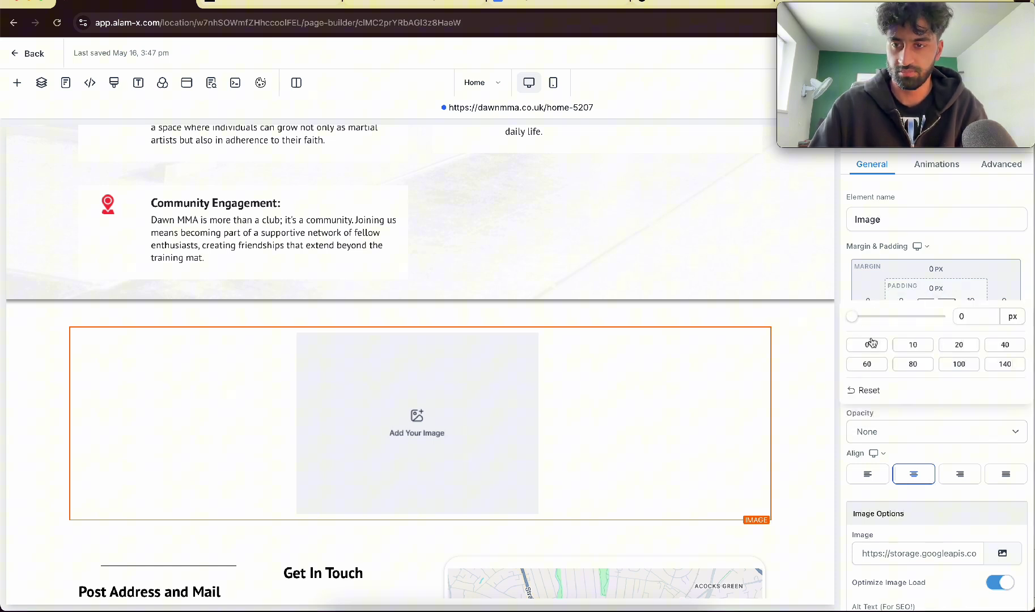
click(962, 301)
click(969, 305)
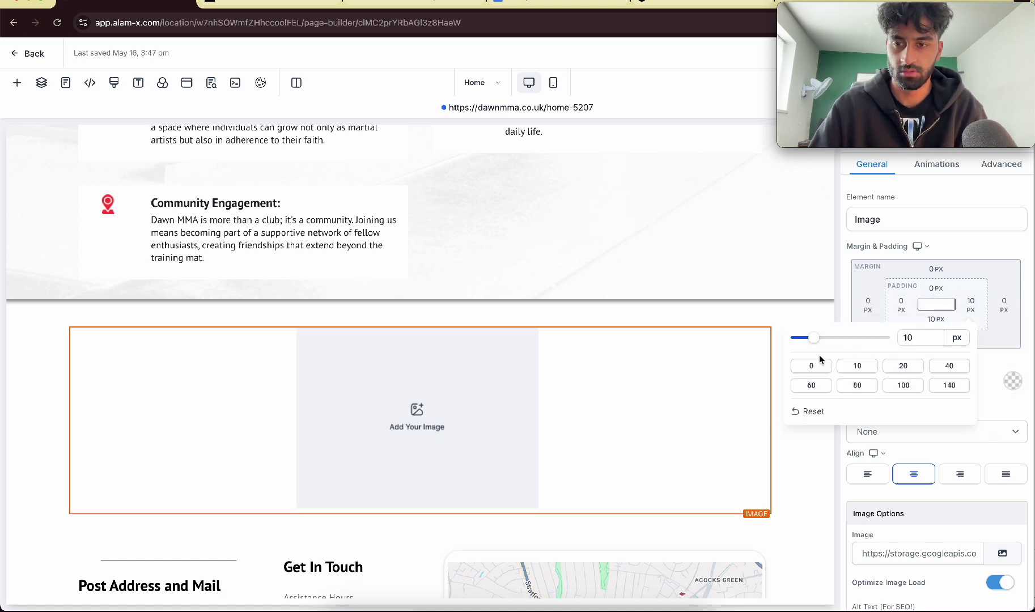
click(812, 366)
click(936, 319)
click(867, 375)
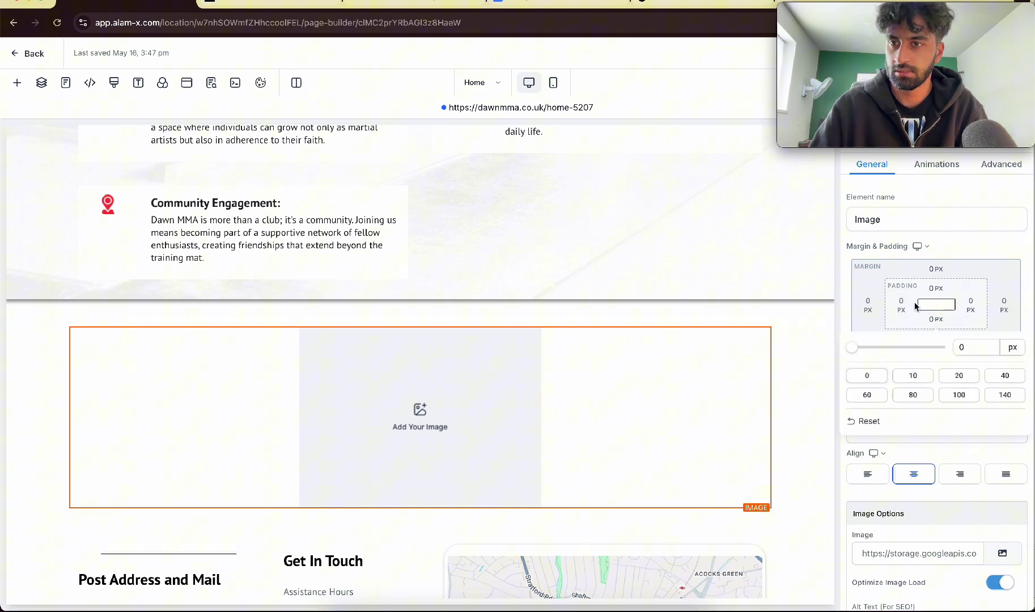
Set the image's Size > Width to 100 px.
mouse_move(636, 380)
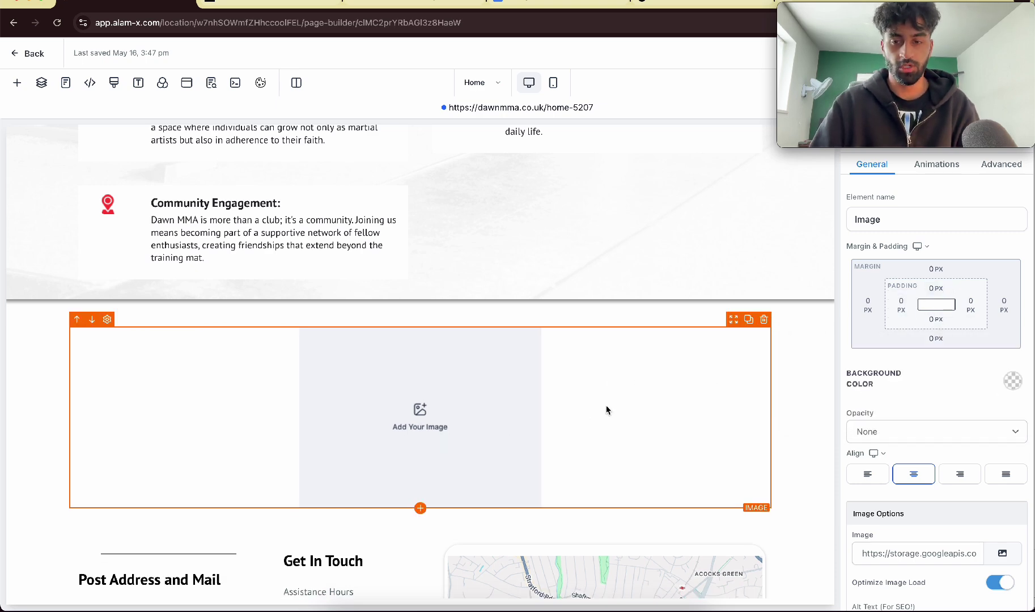
scroll(946, 477, down, 5)
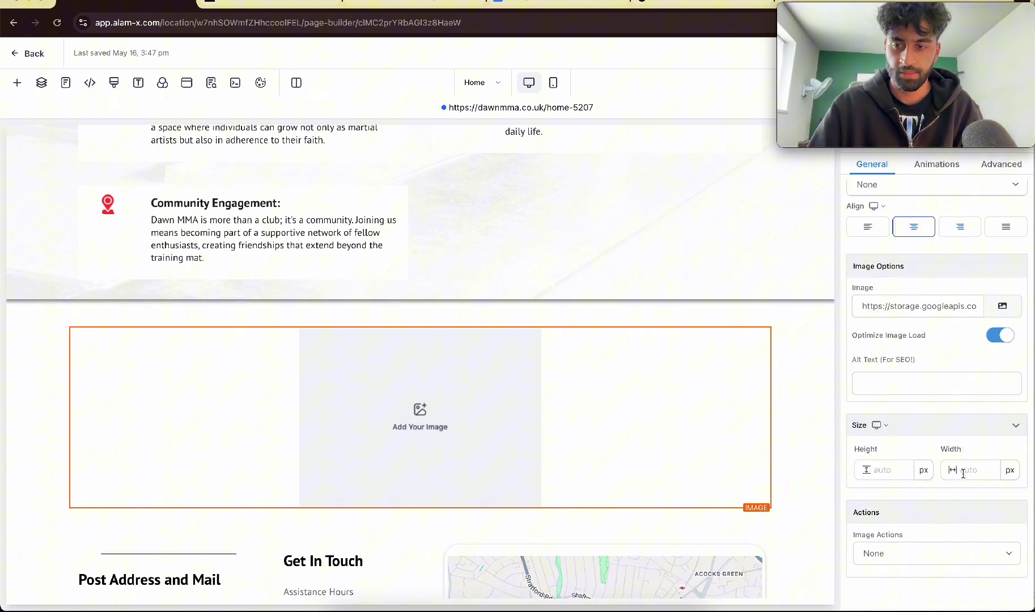
click(976, 470)
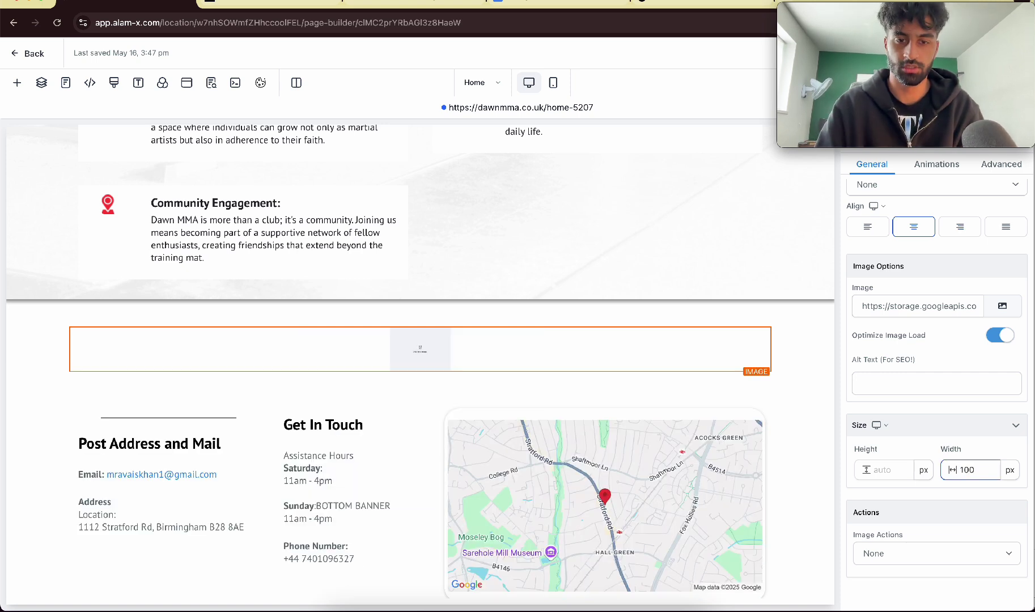
click(900, 407)
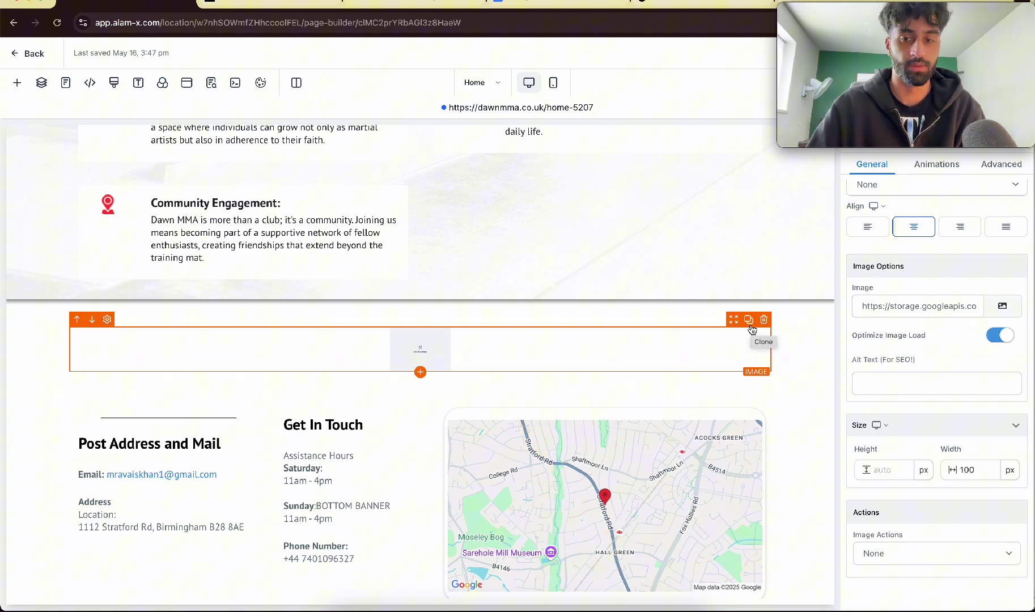
Clone the image placeholder until there are eight images.
click(749, 320)
click(749, 321)
click(749, 320)
click(749, 320)
click(750, 320)
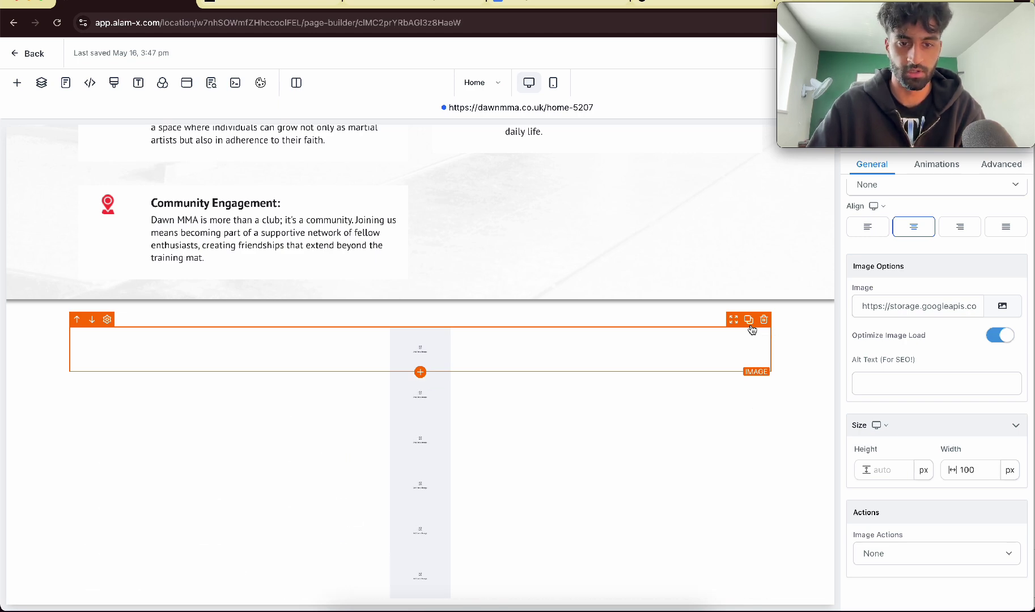
scroll(752, 329, down, 3)
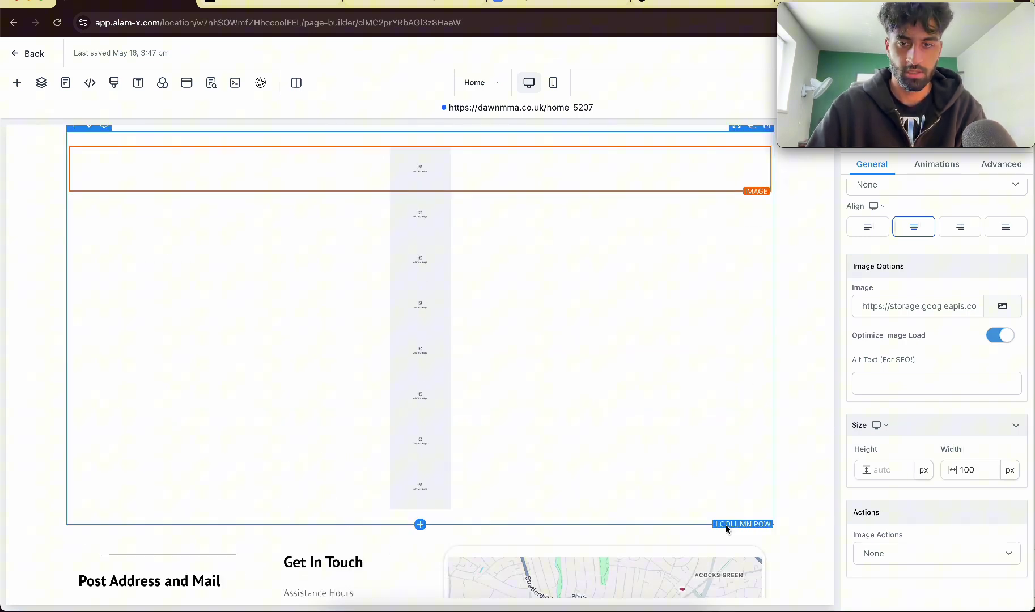
Set the column's Content Alignment to Horizontal and Content Position to Center.
click(757, 516)
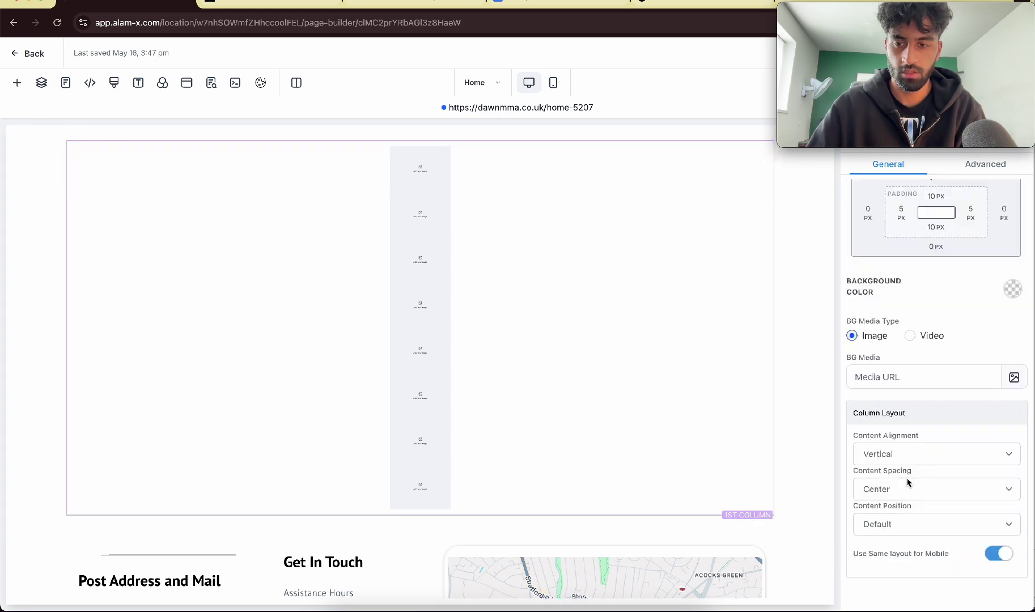
click(886, 460)
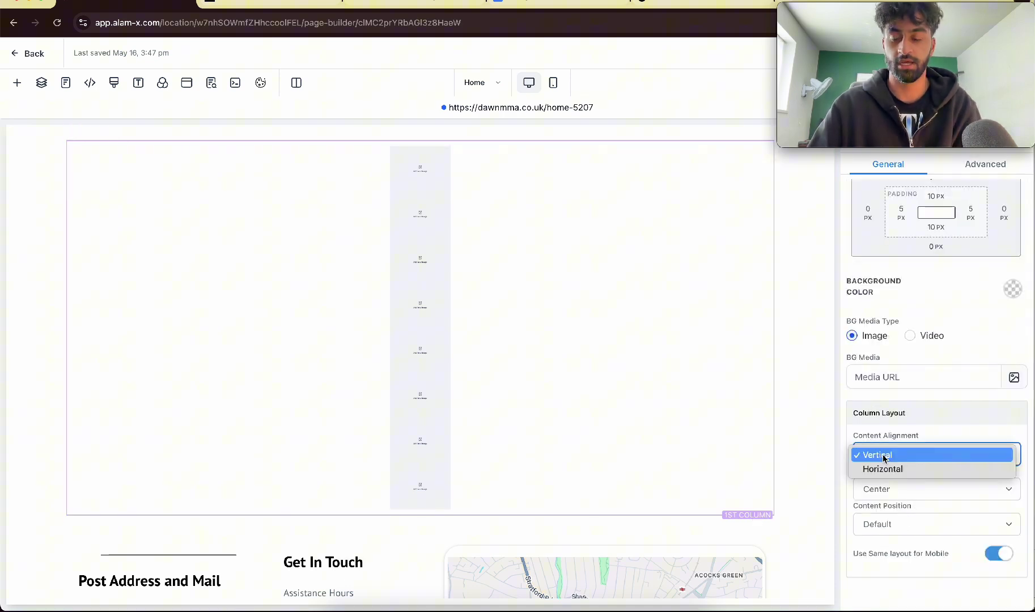
click(880, 469)
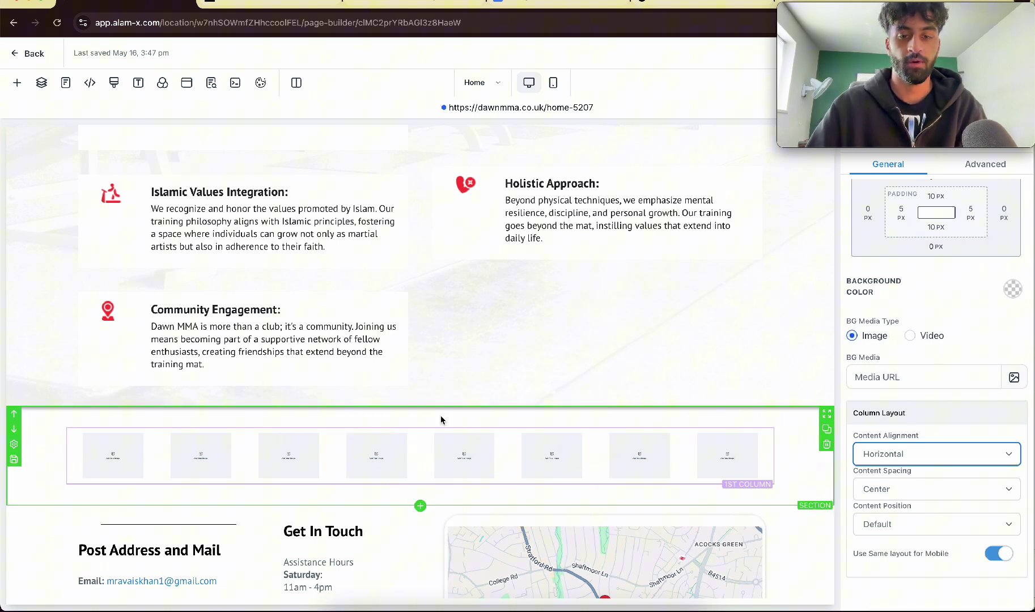
click(880, 529)
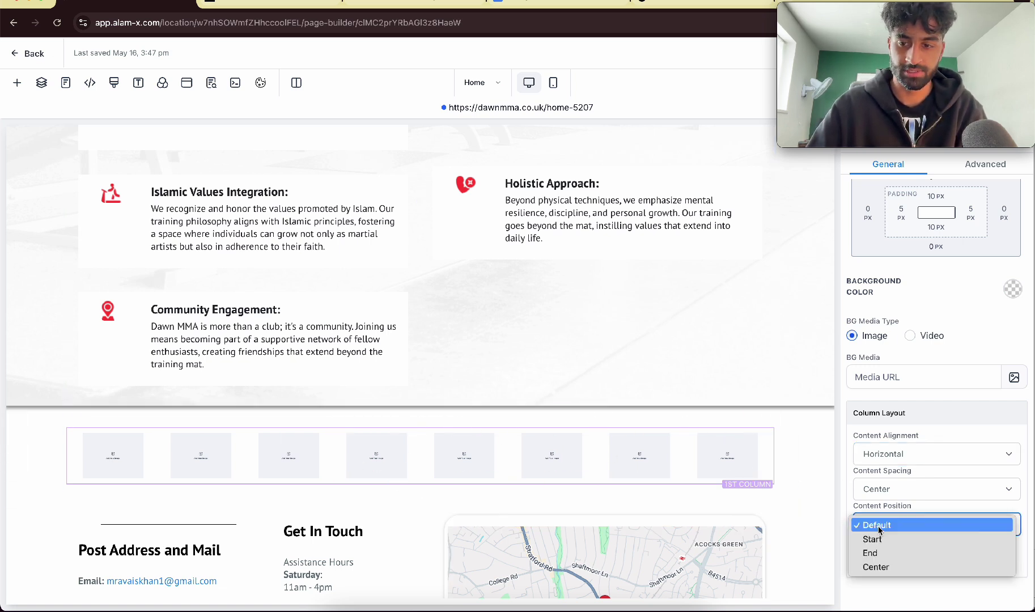
click(889, 567)
click(796, 462)
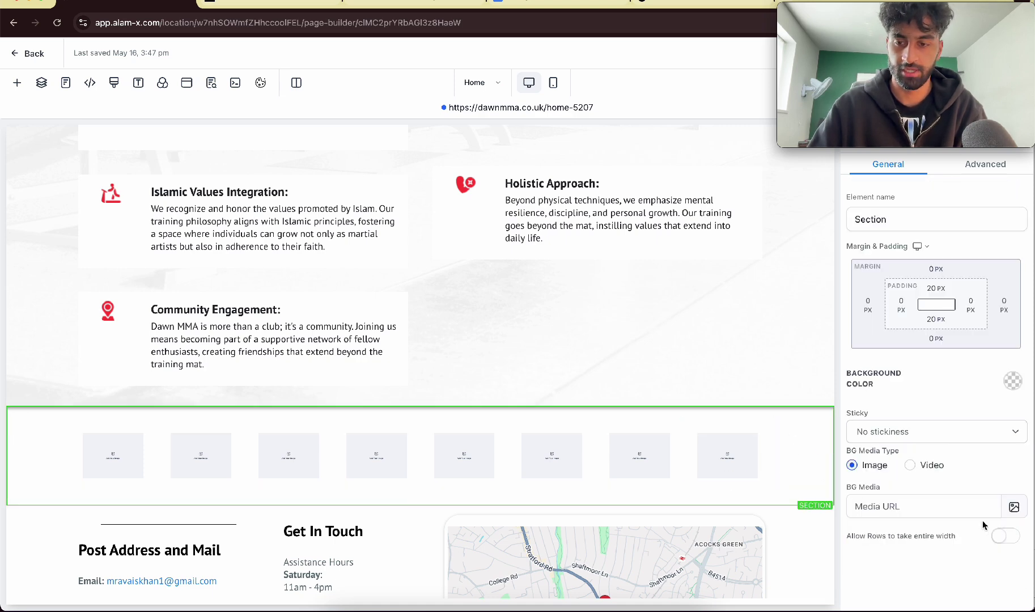
Let the image row span the full page width so the eight placeholders spread evenly.
scroll(969, 536, up, 5)
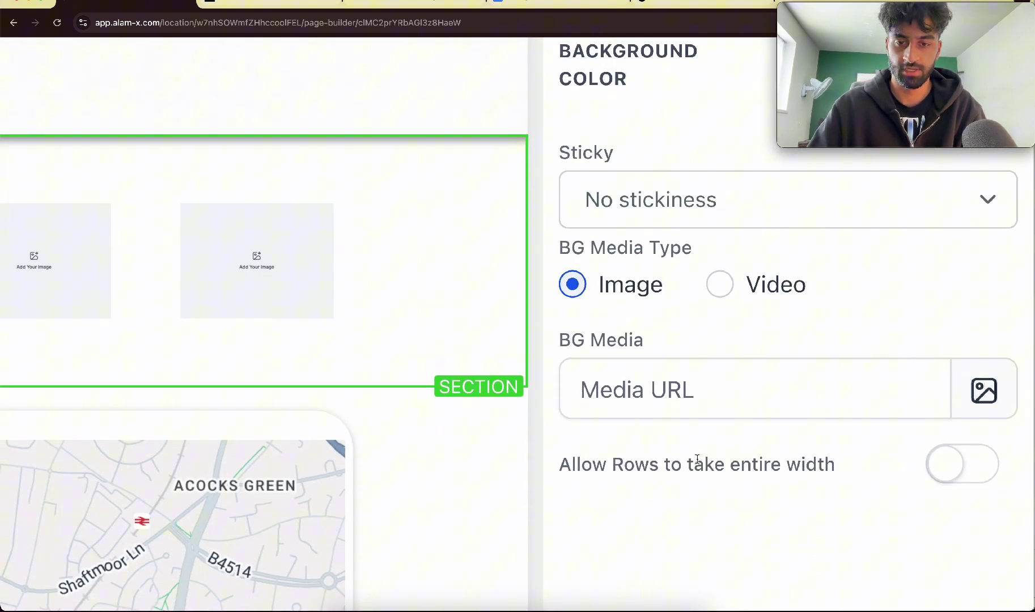
drag(577, 469, 819, 469)
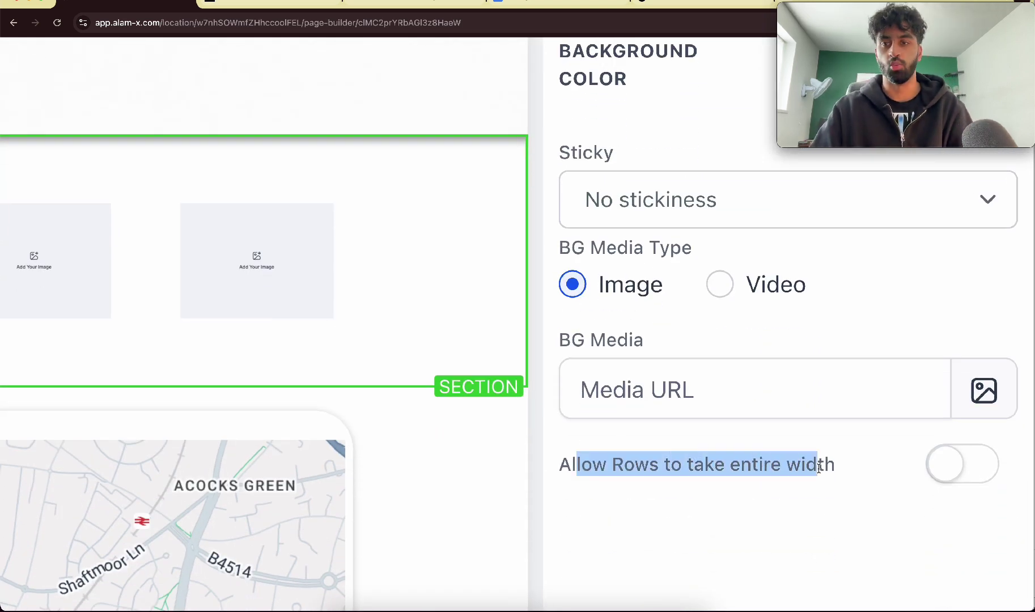
scroll(820, 468, down, 5)
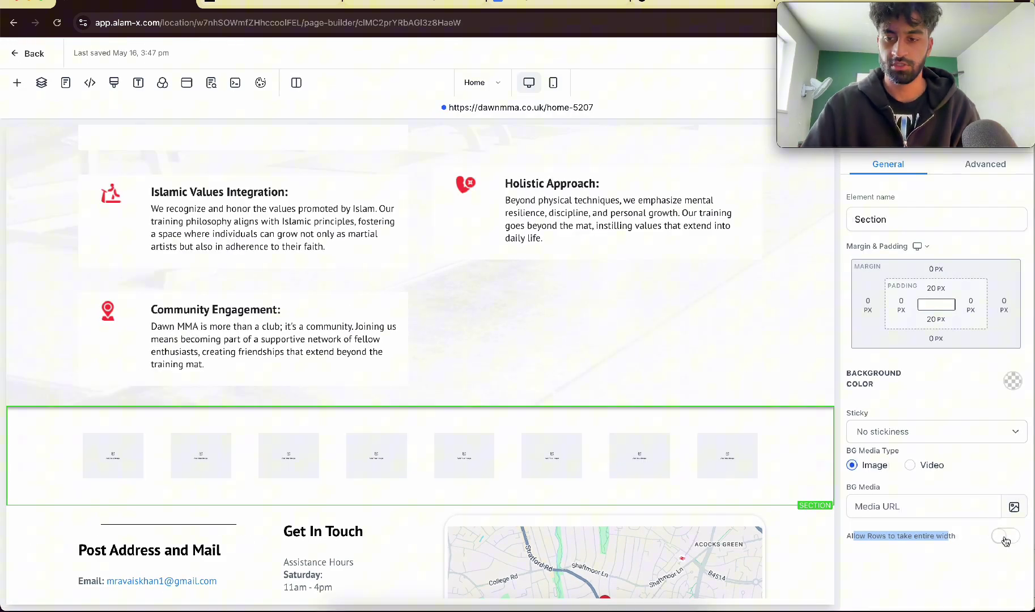
click(1006, 537)
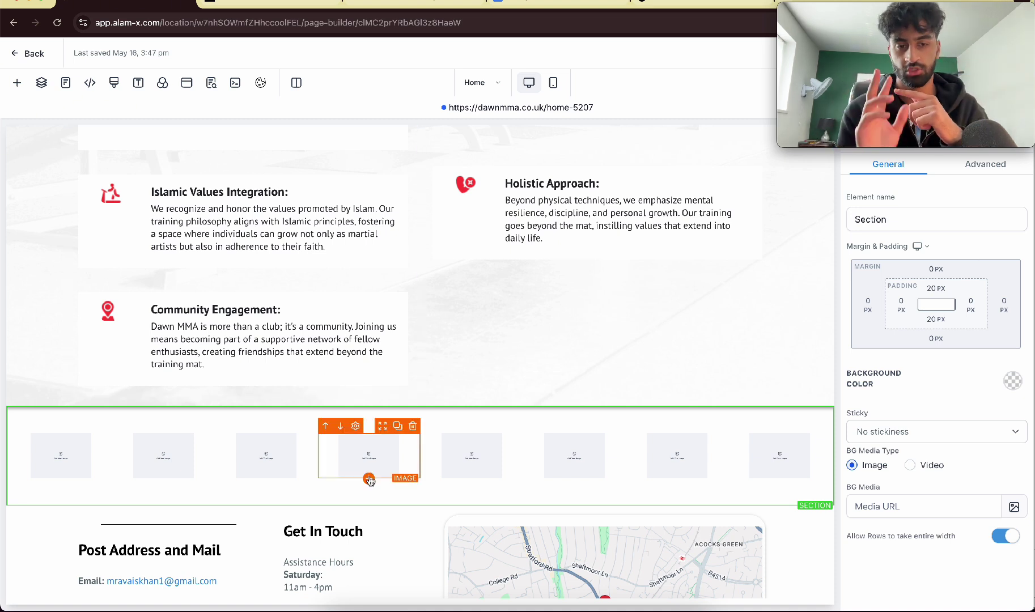
Select the first placeholder, then view the guide's Step 3 diagram of logos ordered 1–4 twice.
click(60, 459)
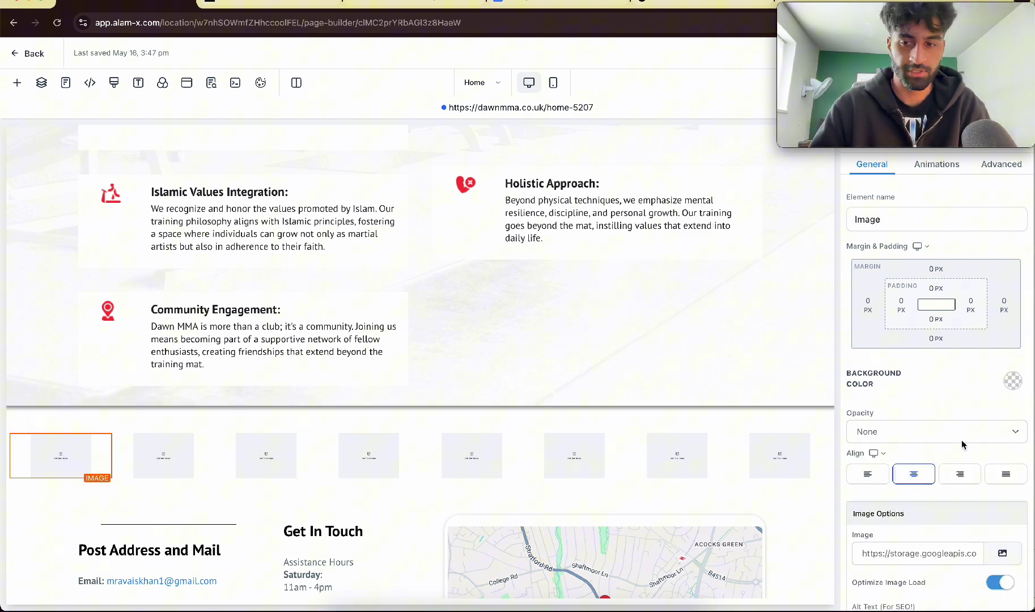
key(ctrl+Tab)
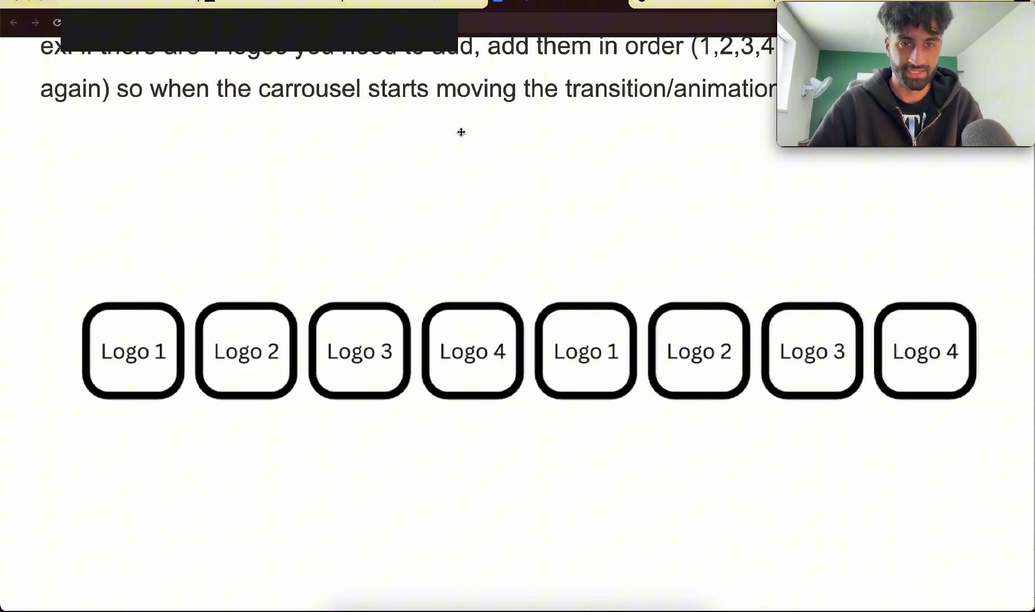
Paste the star logo's Image URL into the fifth image, then select the cherry logo next.
click(116, 5)
click(56, 243)
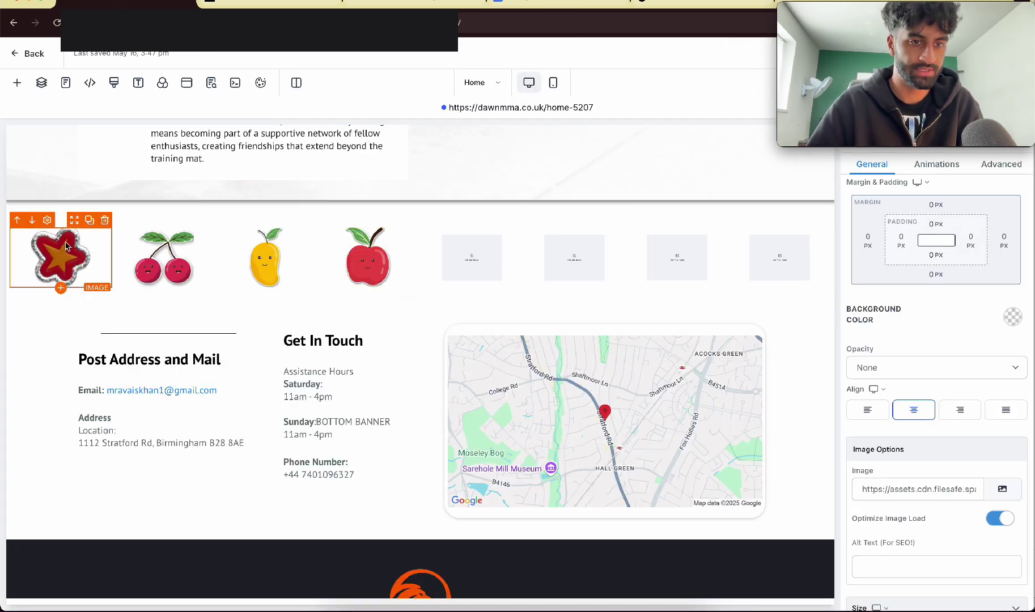
click(499, 257)
click(57, 255)
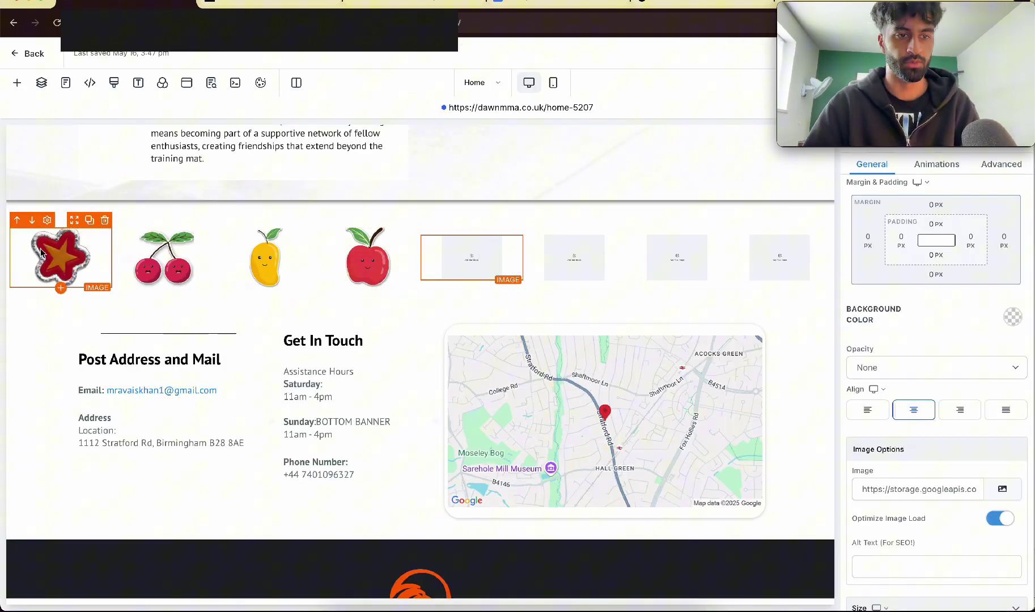
double_click(908, 489)
key(ctrl+a)
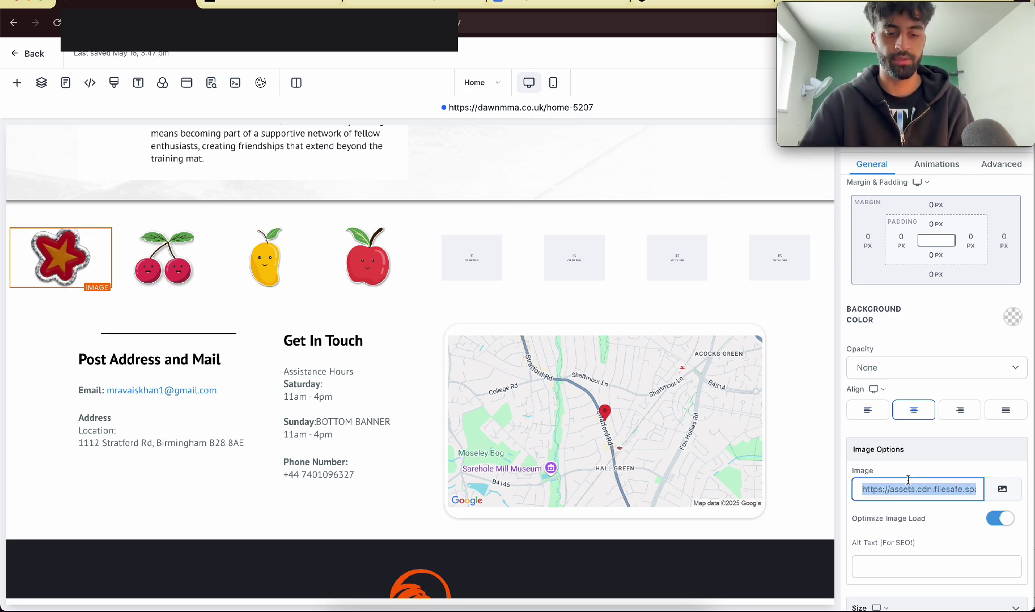
click(485, 263)
double_click(916, 489)
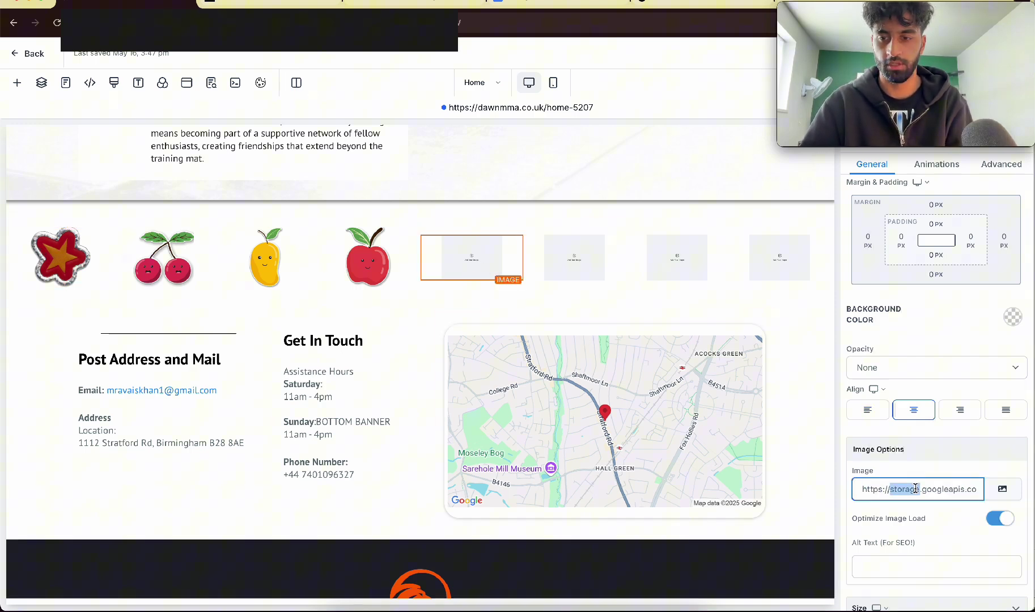
key(ctrl+a)
key(ctrl+v)
click(164, 258)
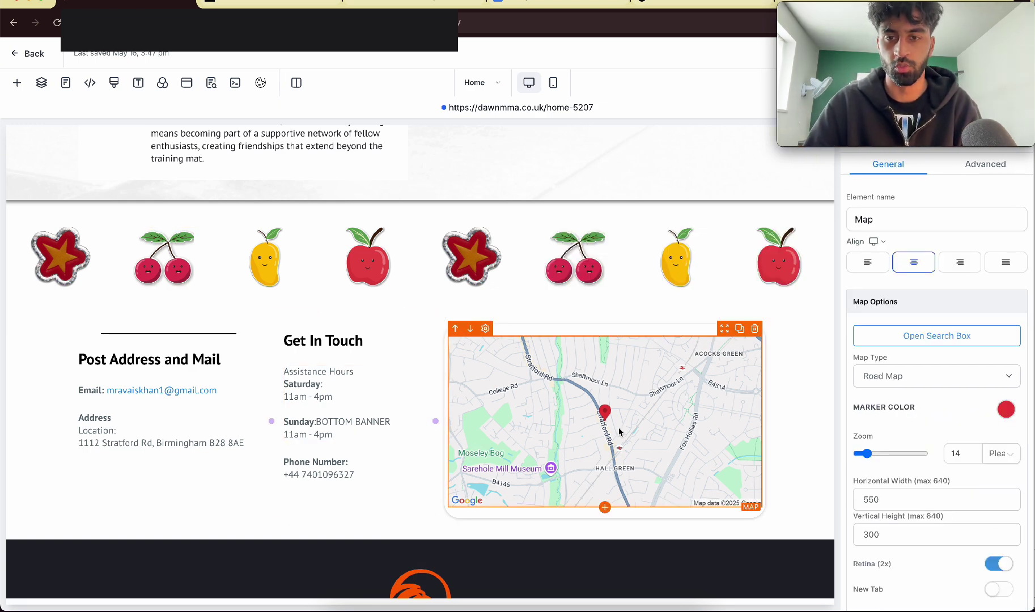
scroll(397, 408, up, 2)
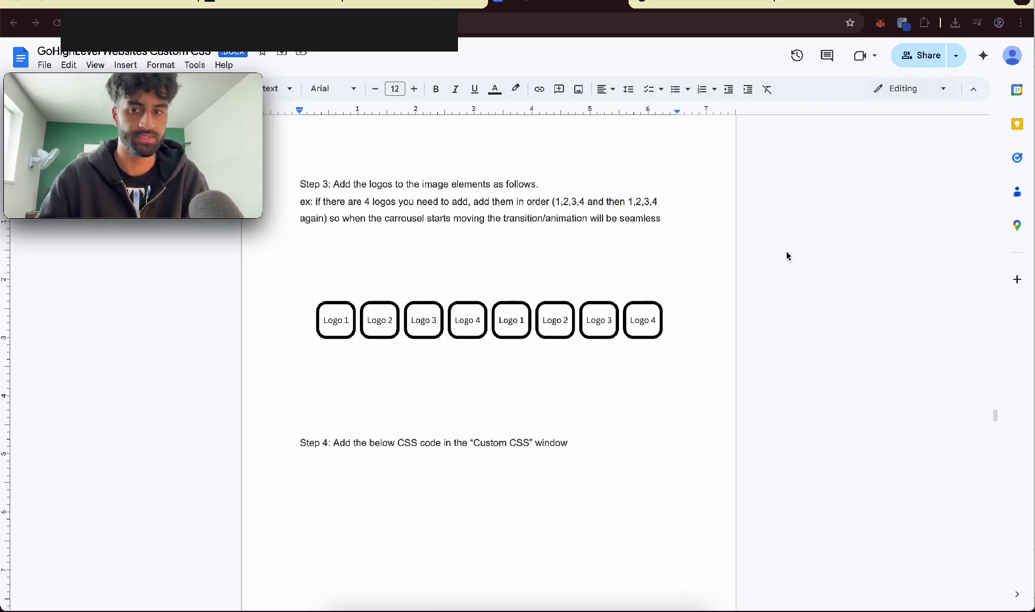
Find the guide's CSS Code section and select the Logo Carrousel code.
scroll(787, 254, down, 8)
scroll(787, 254, up, 10)
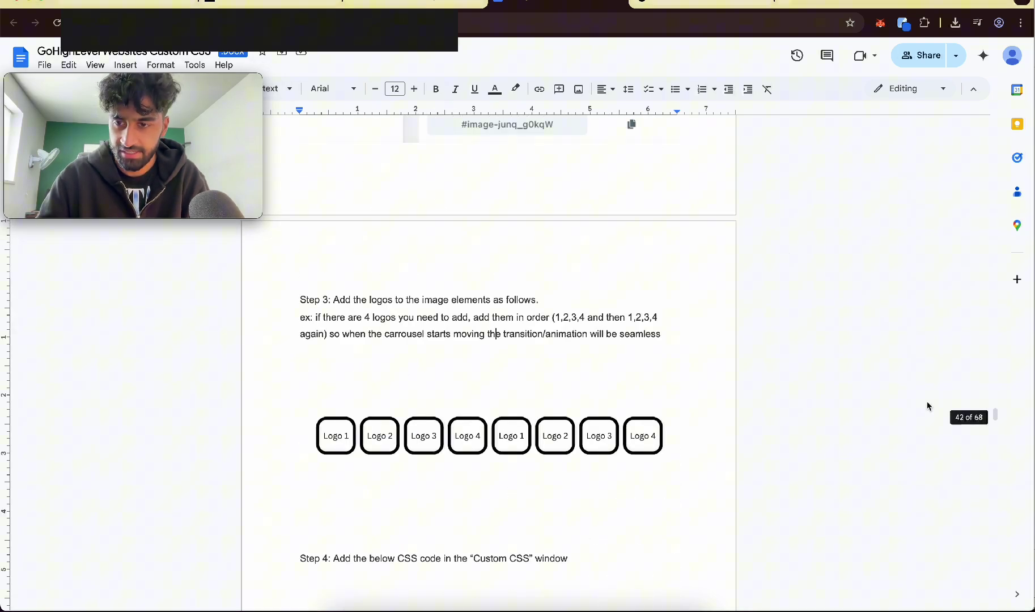
scroll(928, 406, up, 6)
scroll(927, 406, down, 6)
scroll(928, 406, up, 5)
scroll(928, 406, down, 5)
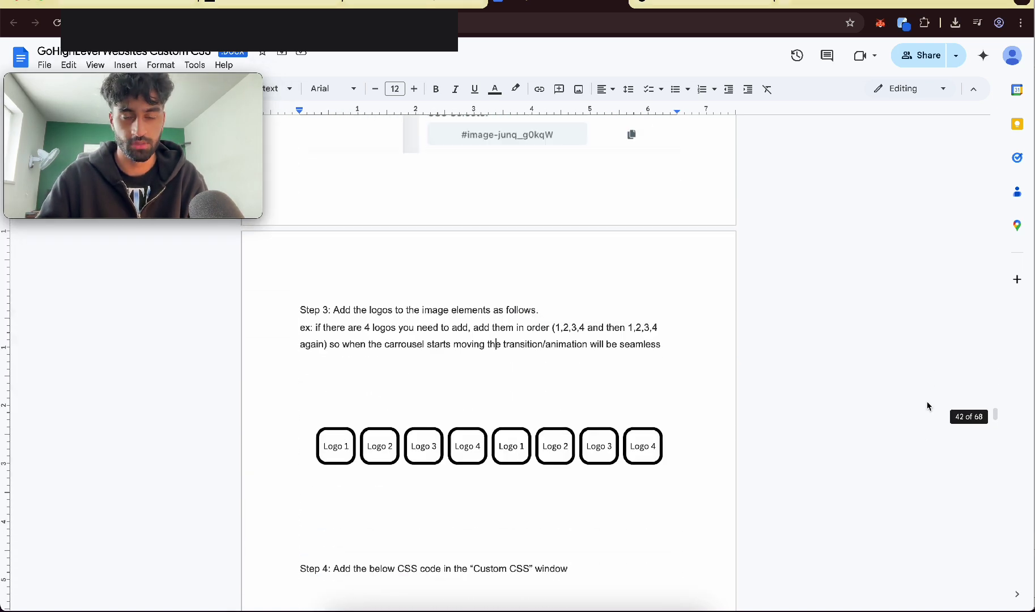
scroll(928, 406, down, 4)
scroll(928, 406, up, 6)
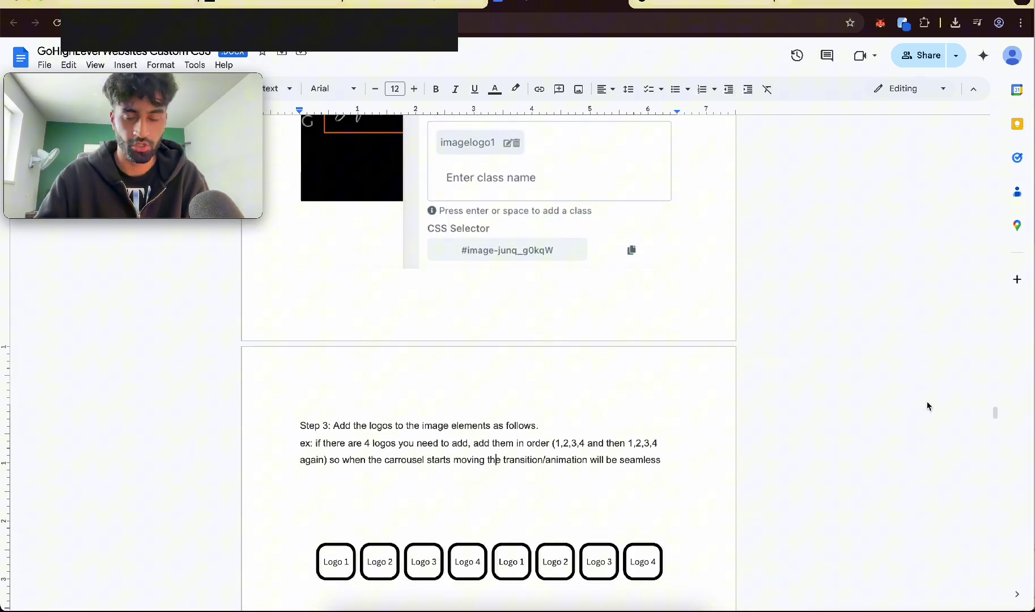
scroll(928, 406, down, 4)
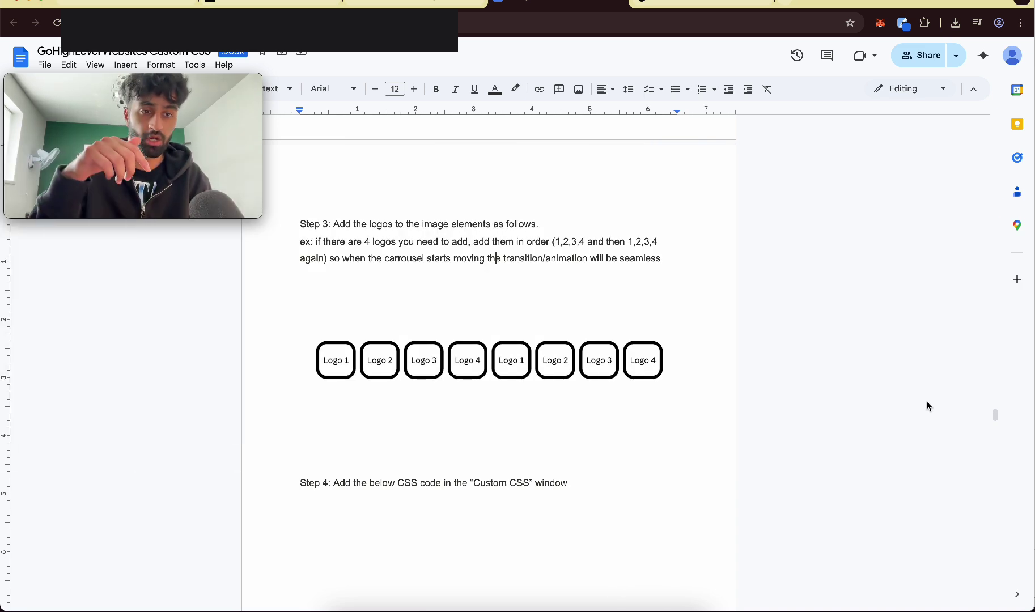
scroll(578, 352, down, 10)
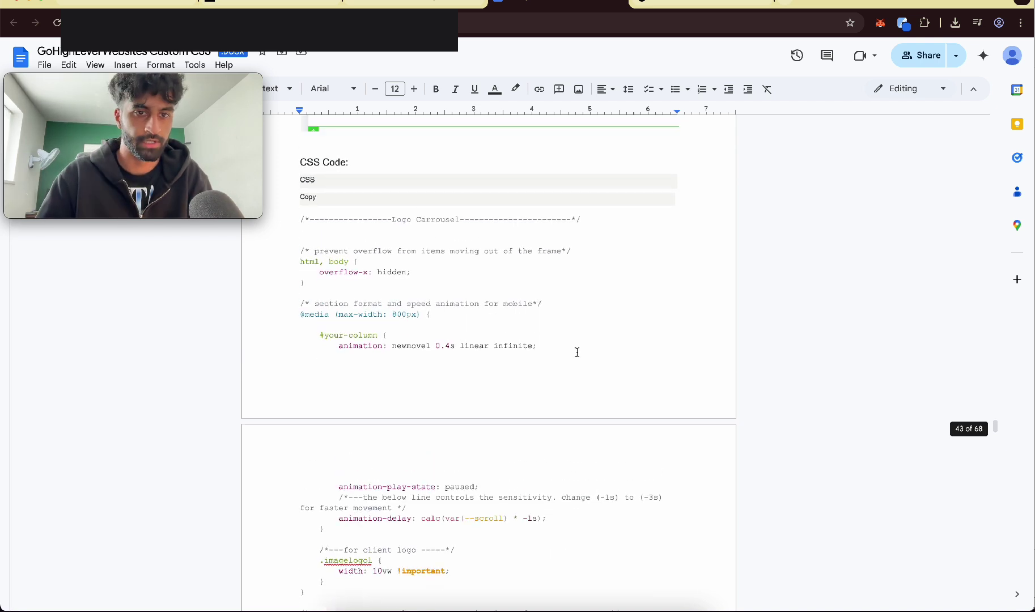
drag(299, 217, 395, 449)
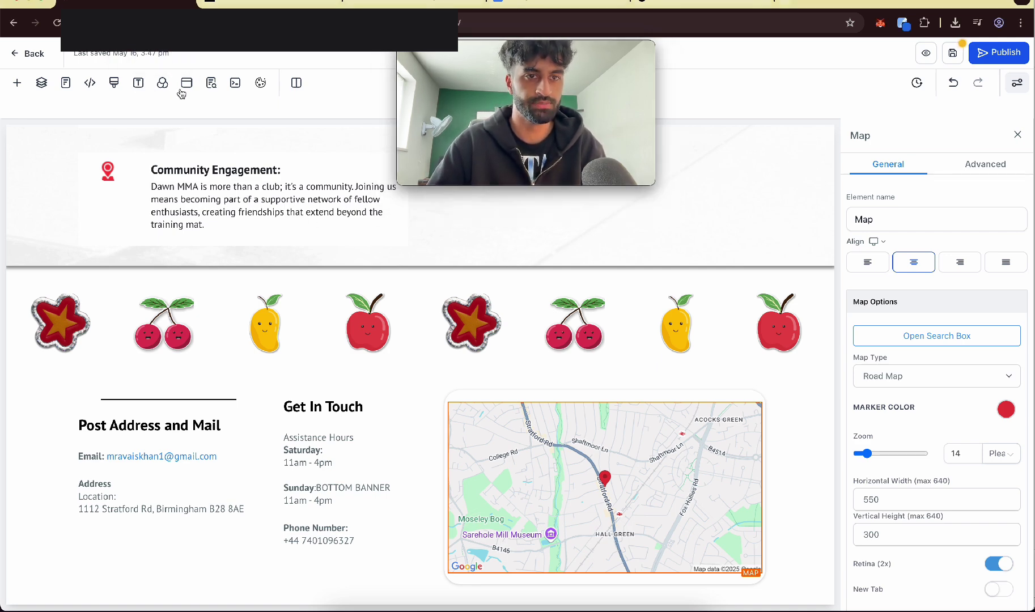
Paste the Logo Carrousel code into the page's Custom CSS and save it.
click(114, 83)
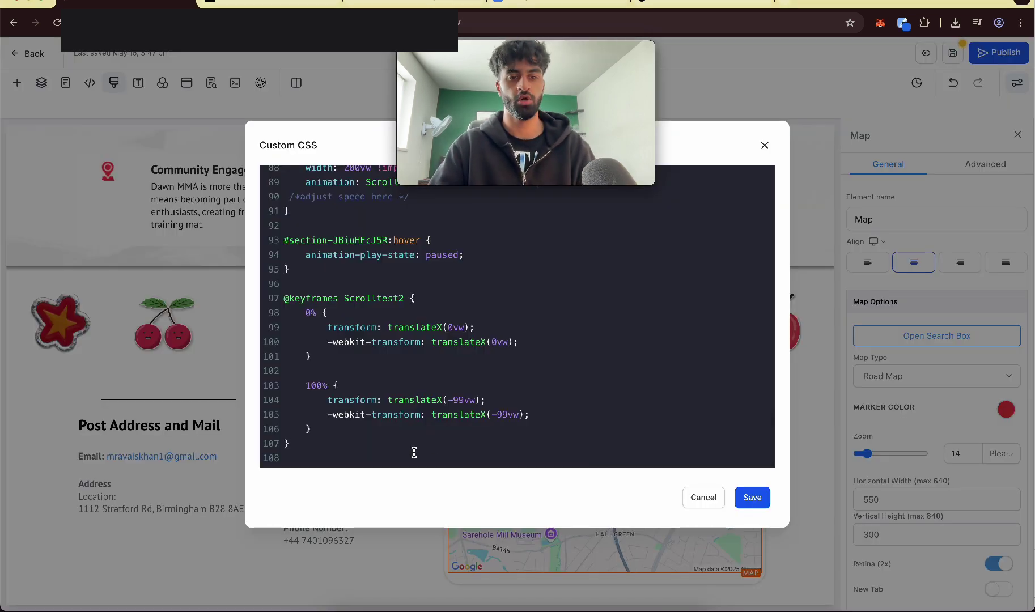
key(super+v)
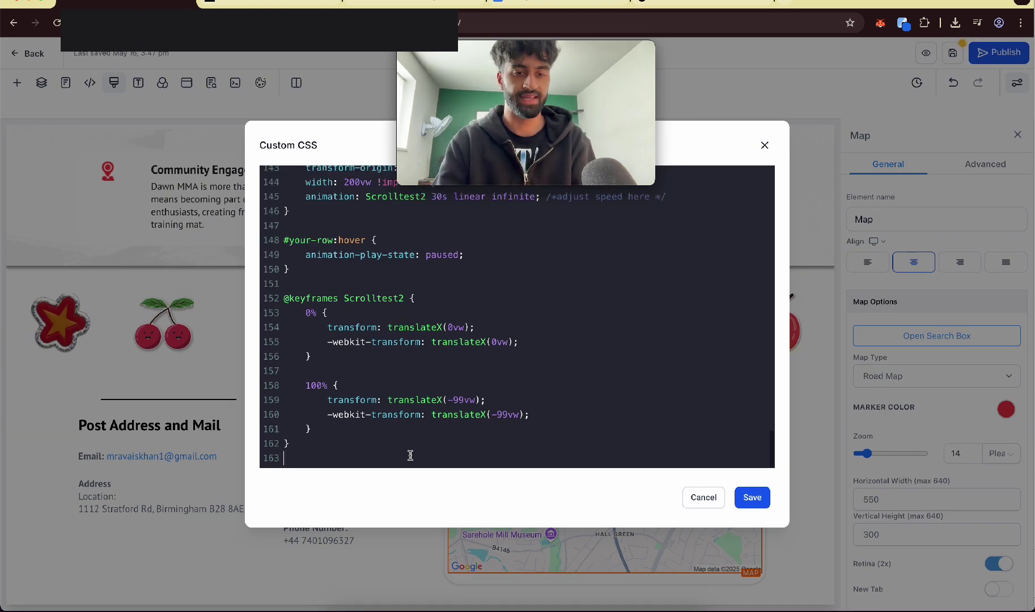
scroll(415, 389, up, 10)
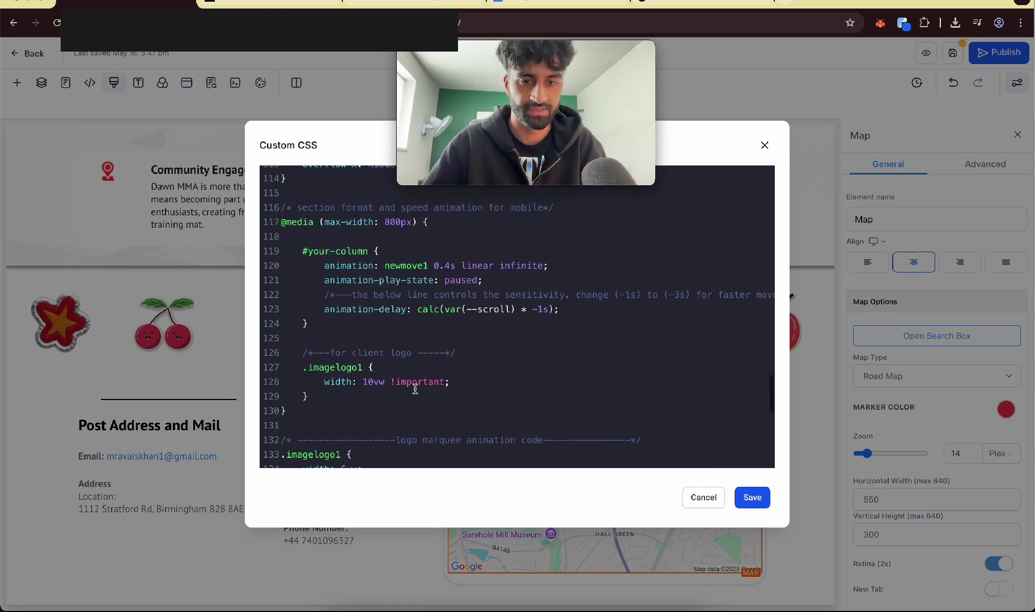
scroll(415, 389, down, 5)
scroll(608, 412, down, 1)
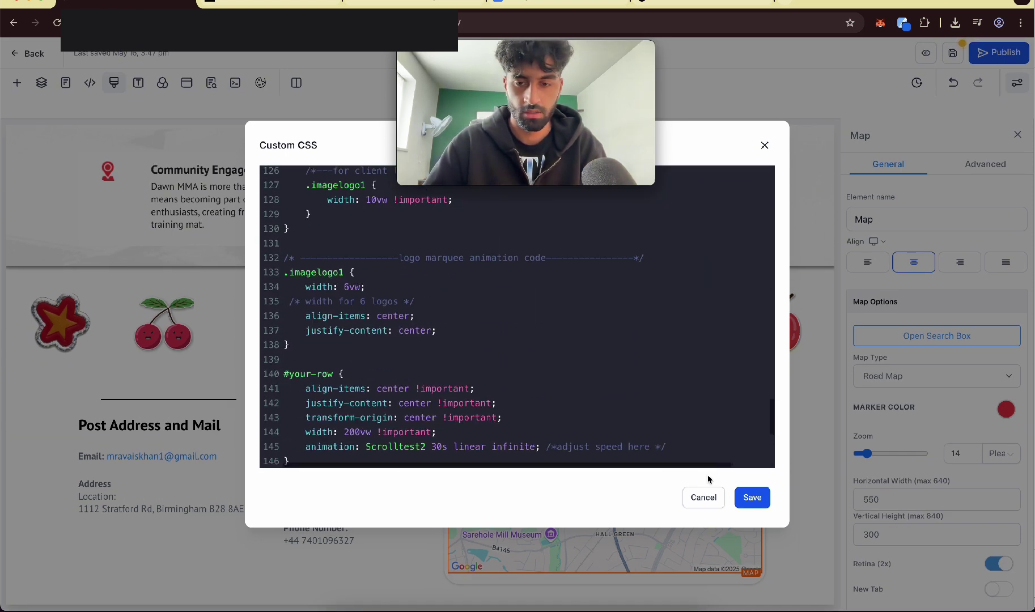
click(752, 497)
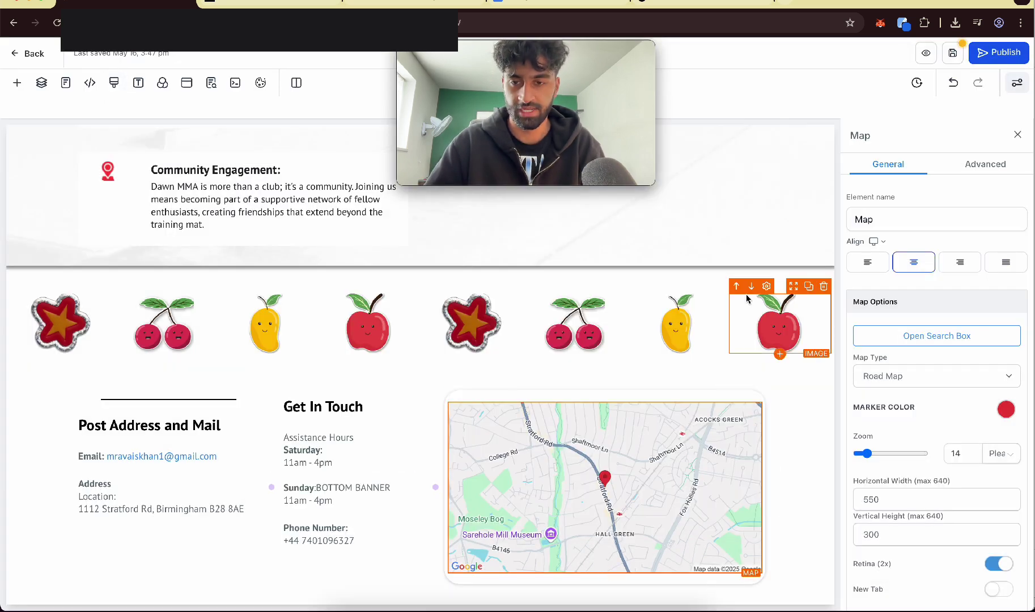
Copy the logo section's CSS selector #section-uNNEetlBnI from its Advanced settings.
click(704, 279)
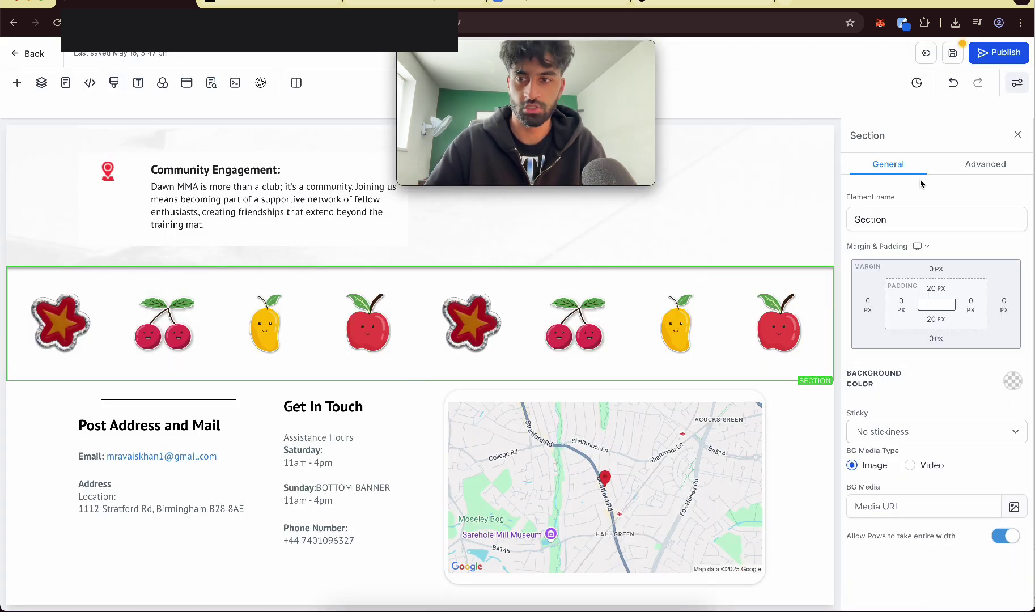
click(982, 172)
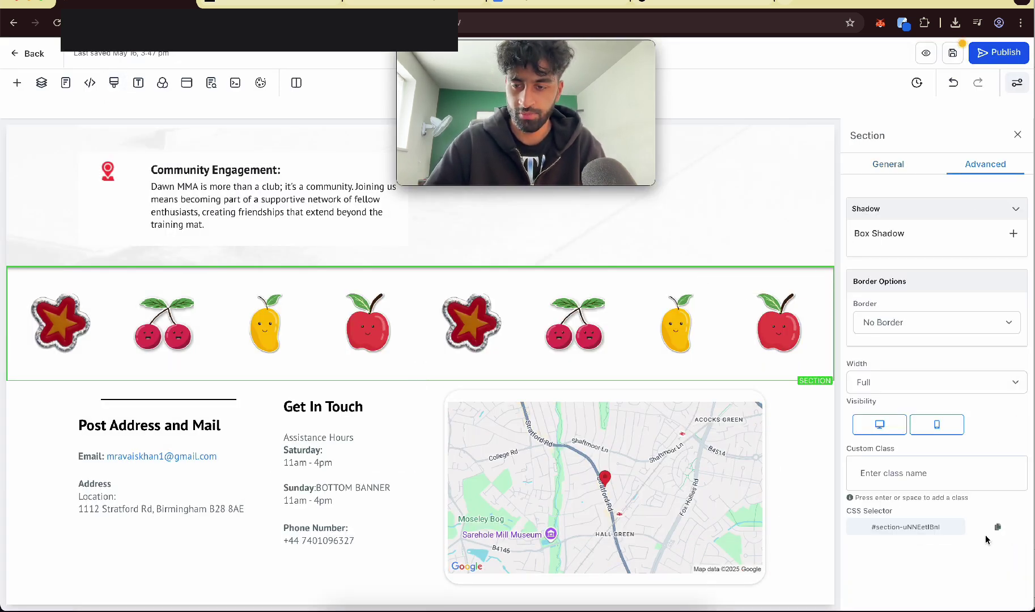
scroll(986, 535, up, 5)
scroll(767, 458, right, 3)
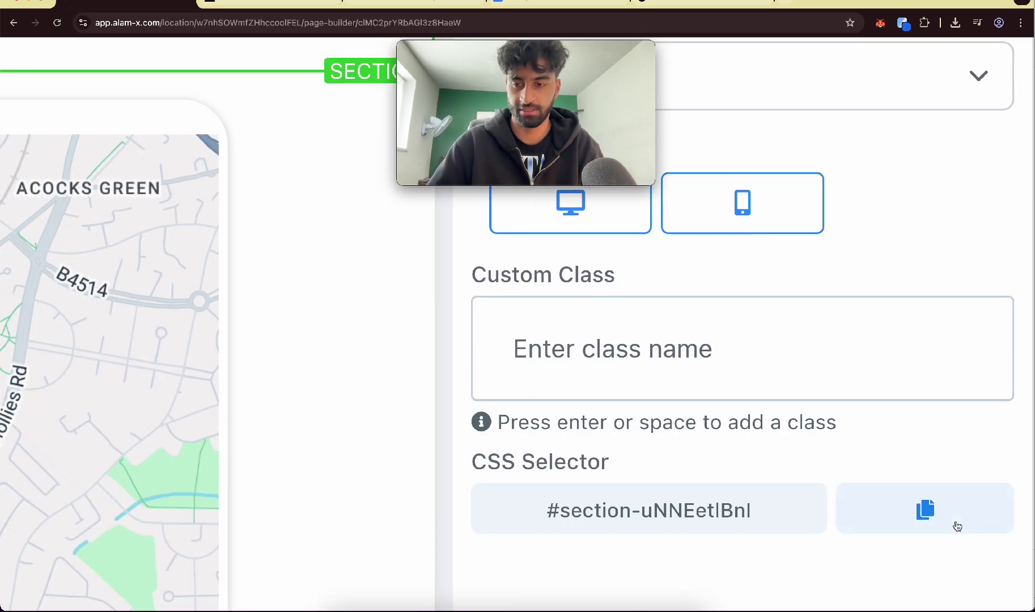
click(932, 520)
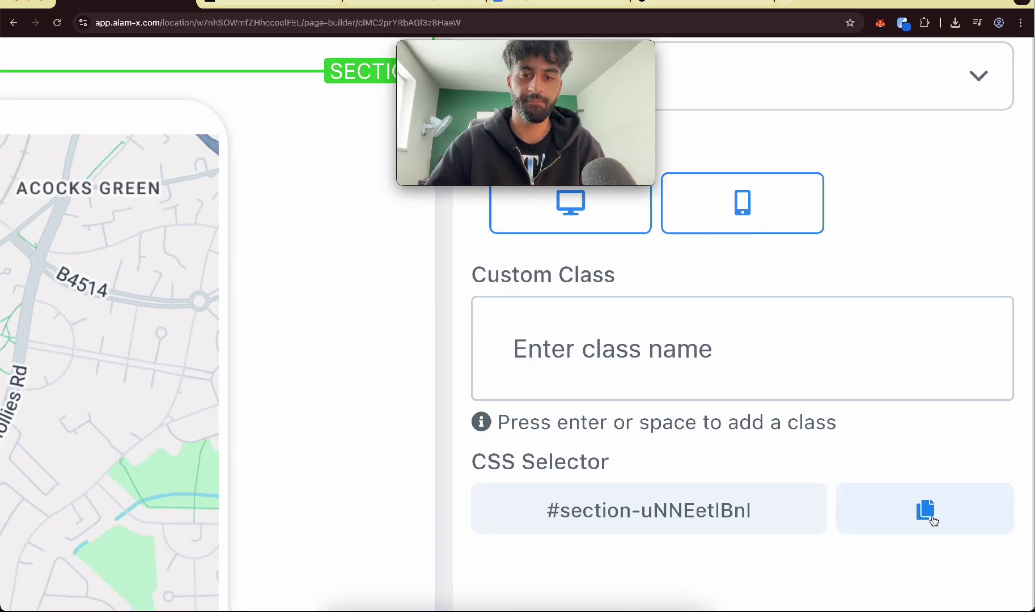
scroll(933, 520, down, 5)
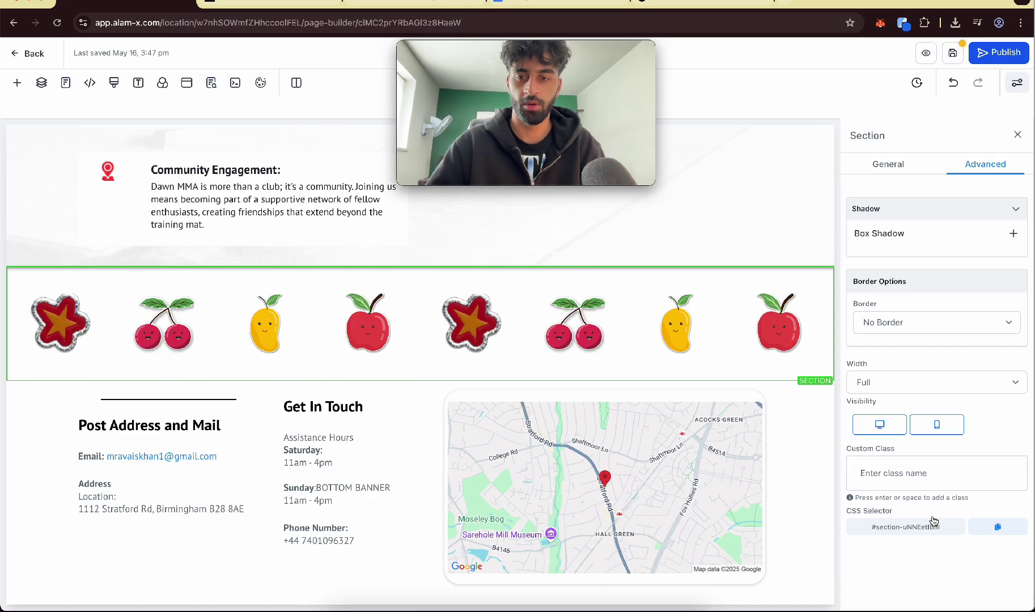
In Custom CSS, replace #your-column on line 119 with #section-uNNEetlBnI.
click(138, 82)
click(113, 82)
scroll(398, 400, down, 20)
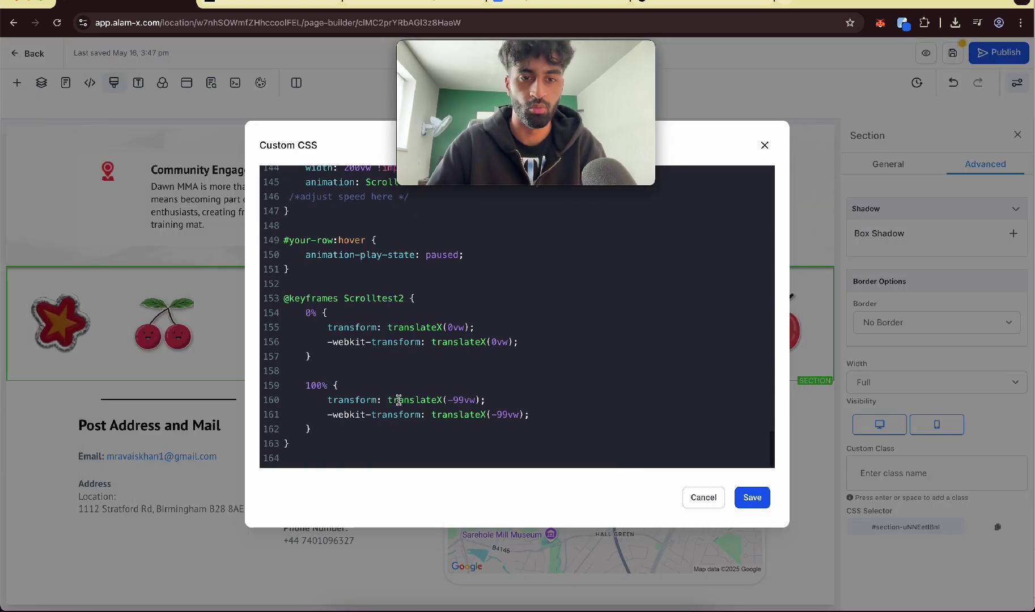
scroll(399, 400, up, 15)
scroll(398, 400, down, 5)
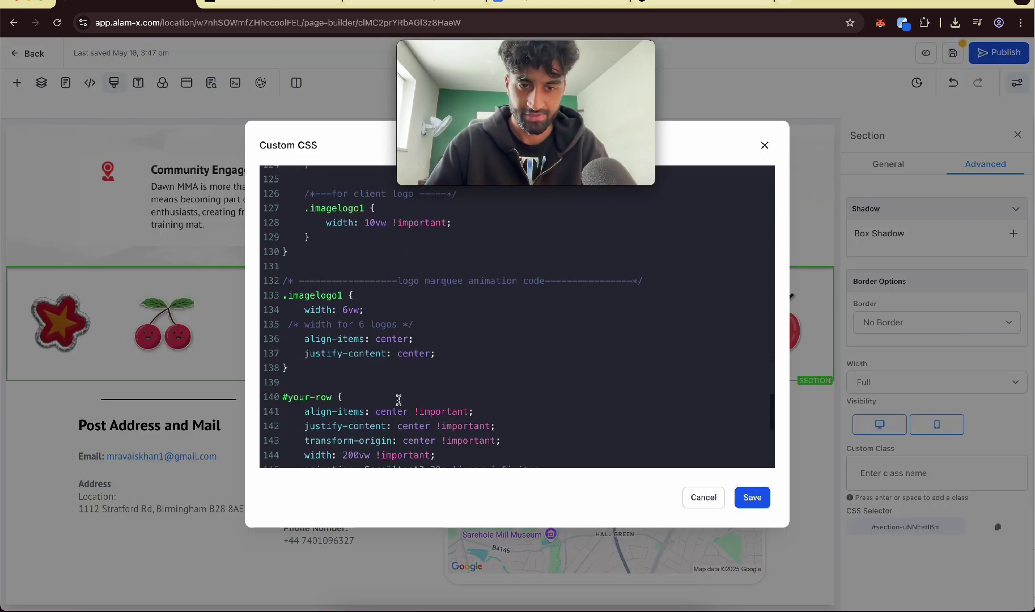
scroll(339, 326, up, 8)
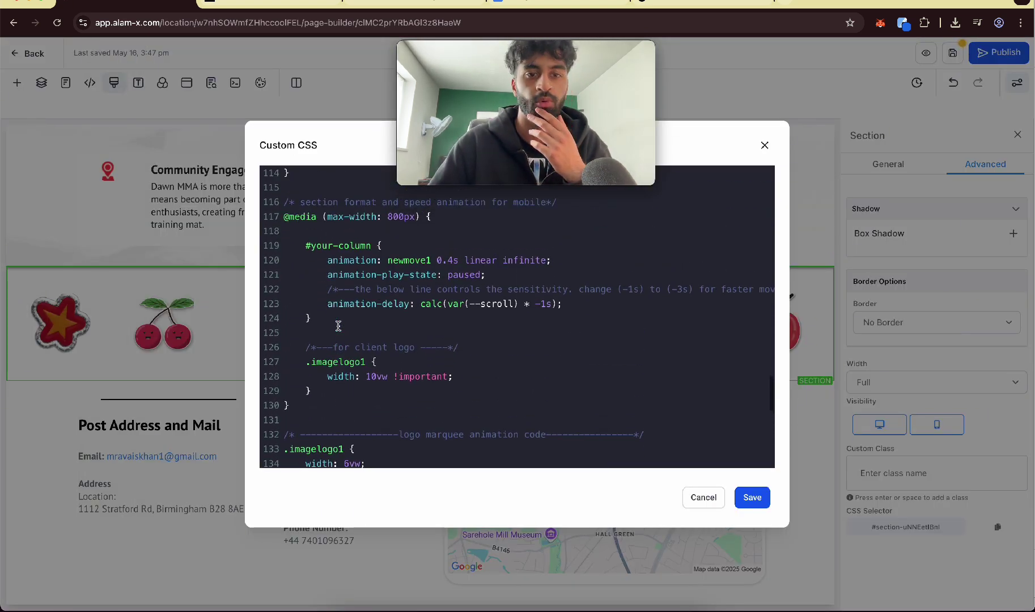
scroll(339, 326, up, 2)
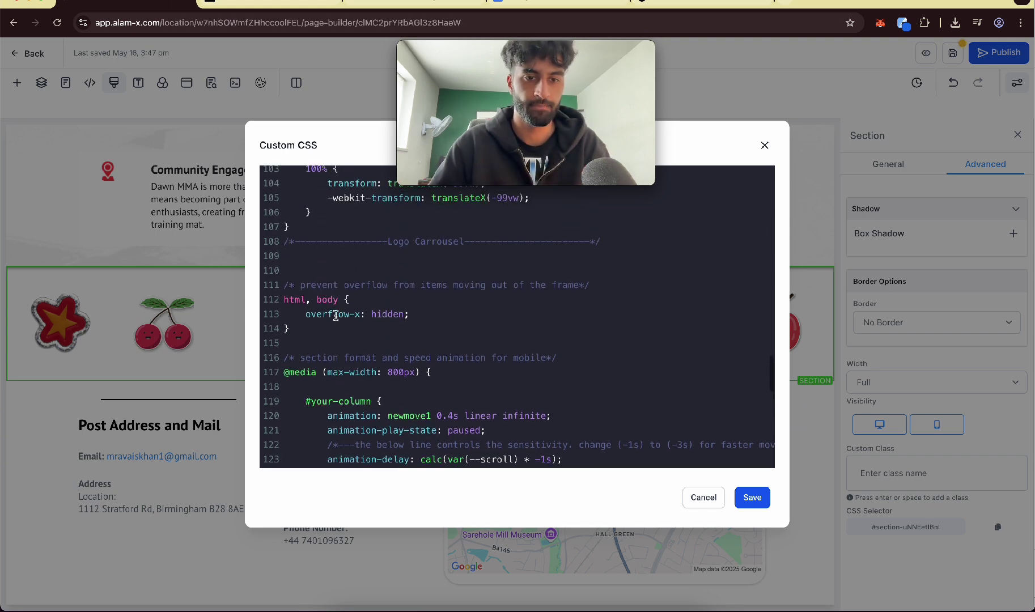
scroll(336, 316, down, 3)
scroll(348, 267, up, 4)
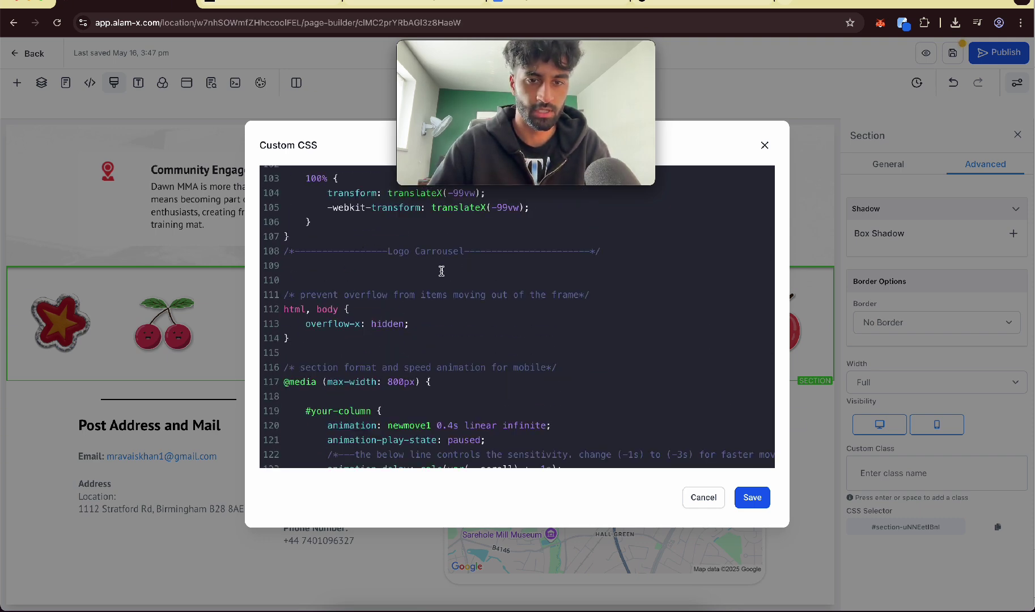
scroll(390, 300, down, 3)
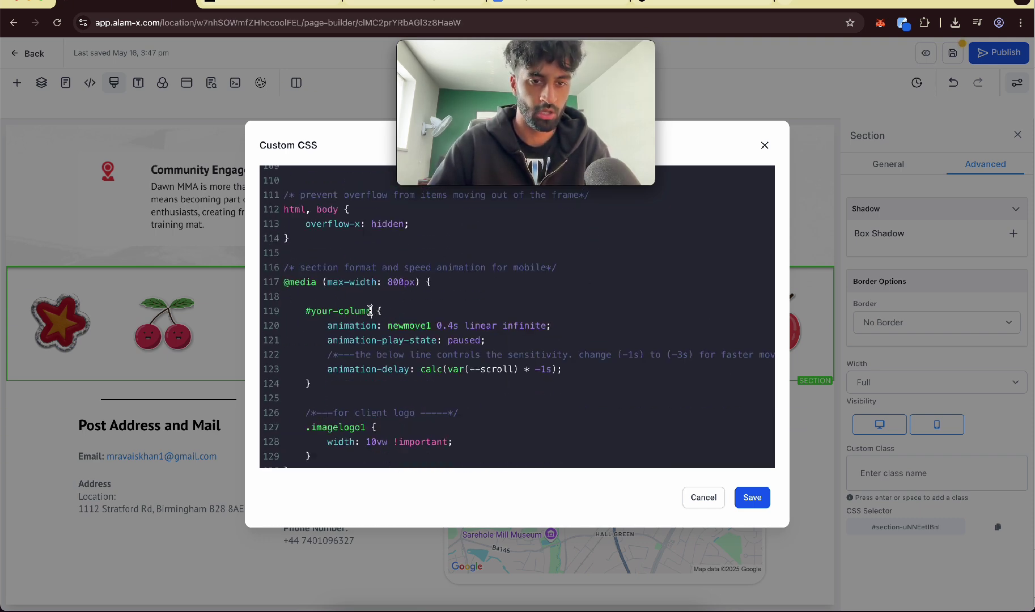
drag(371, 311, 310, 311)
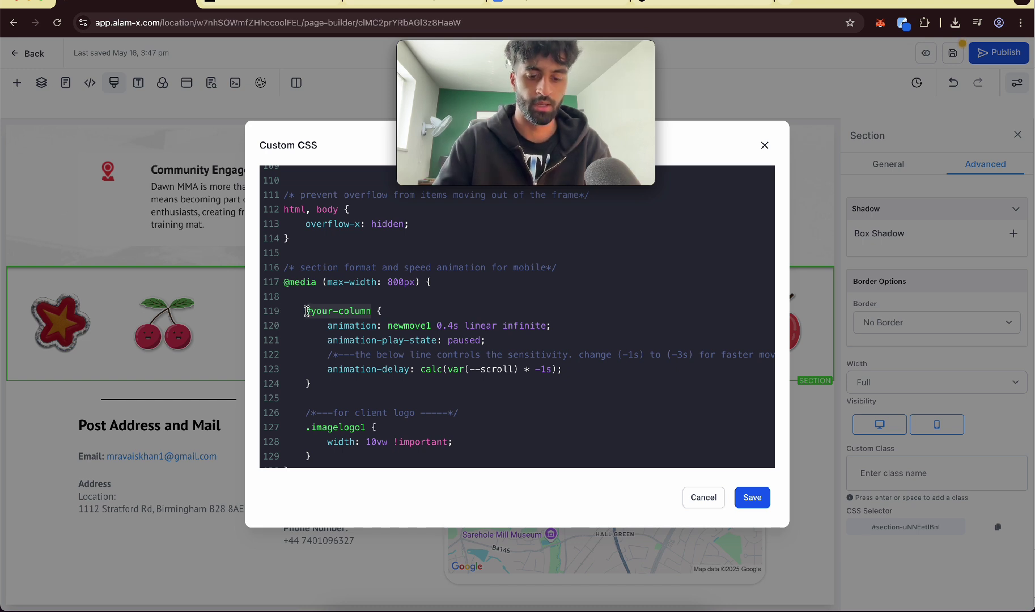
key(super+v)
Replace #your-row on lines 140 and 149, including the hover rule, with #section-uNNEetlBnI.
scroll(416, 339, down, 10)
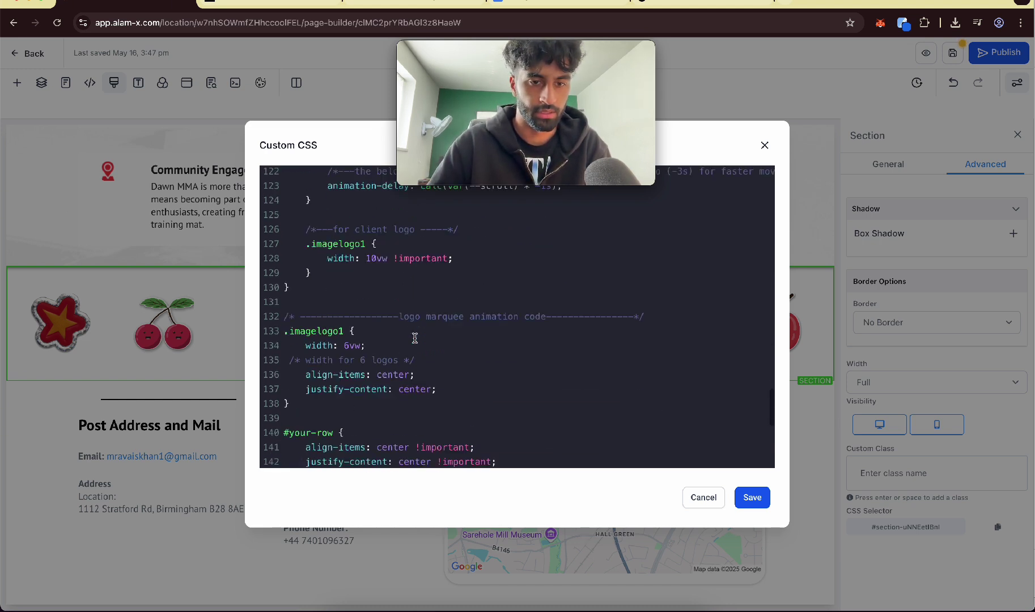
drag(335, 319, 286, 319)
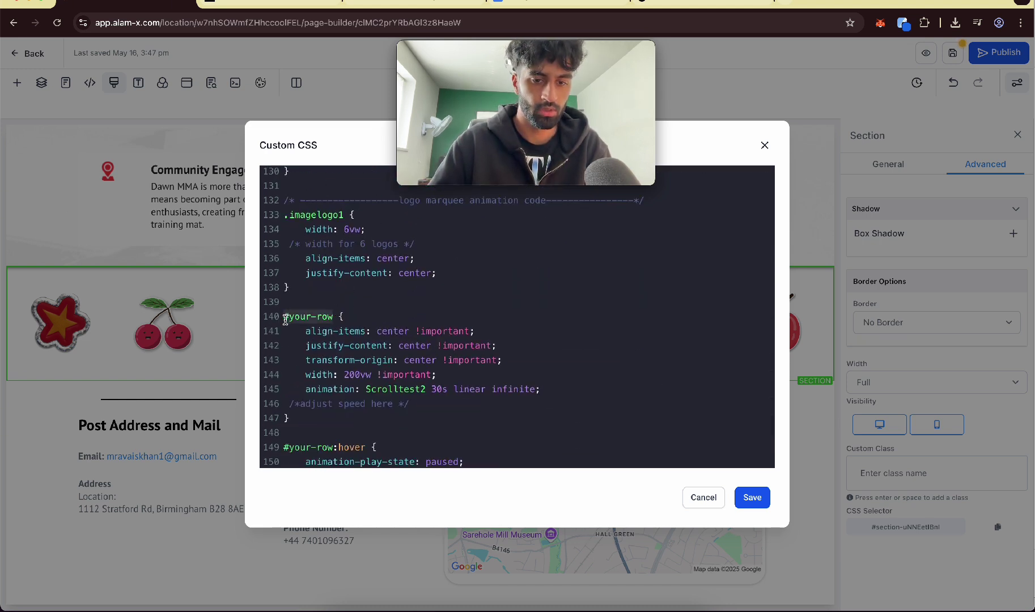
key(super+v)
scroll(346, 374, down, 3)
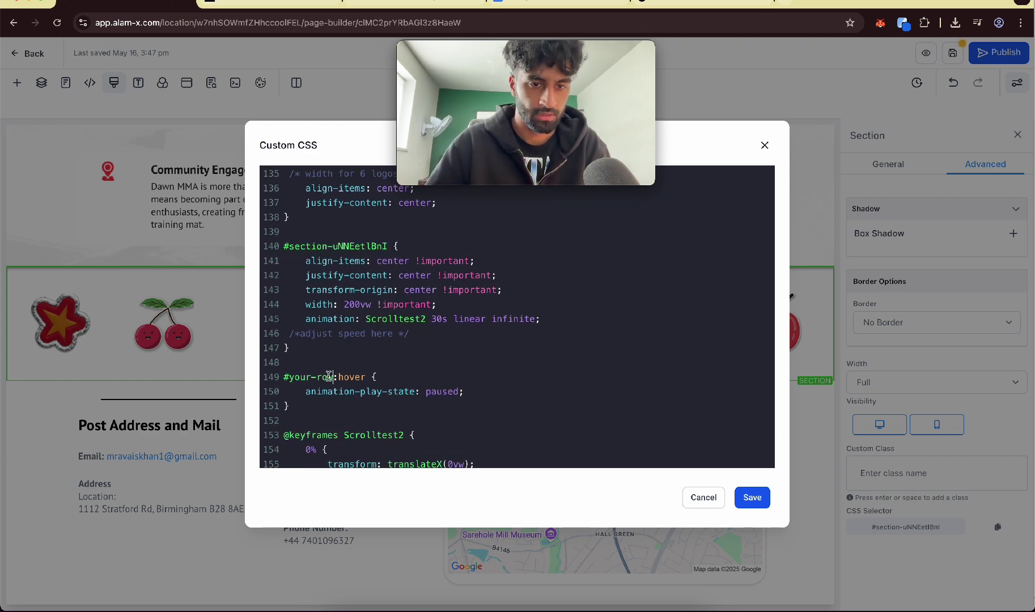
drag(329, 377, 282, 379)
key(super+v)
scroll(366, 393, down, 5)
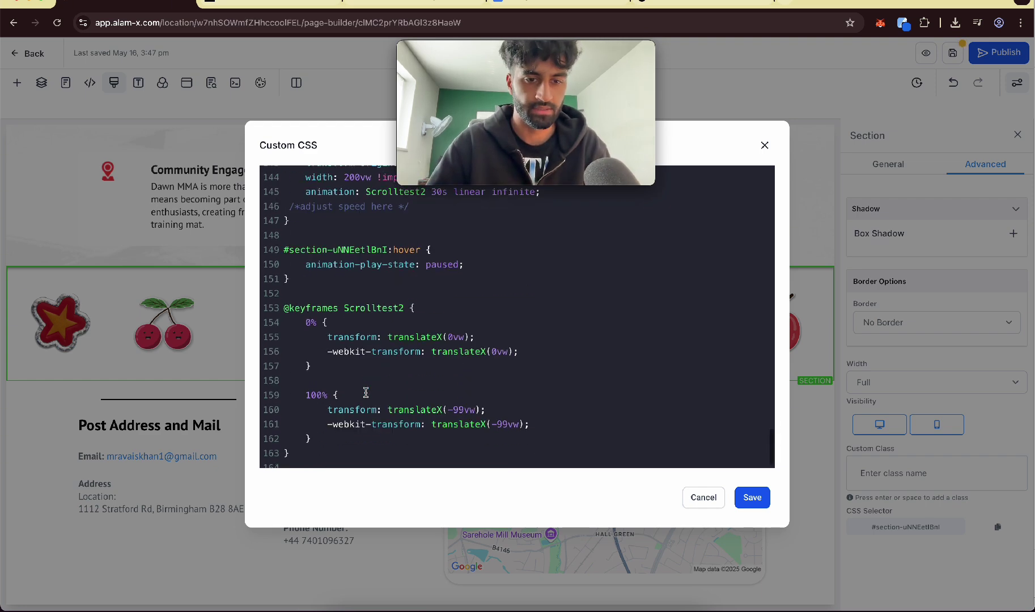
Save the edited CSS and set the mango image's Image Action to Go to website Url.
click(756, 496)
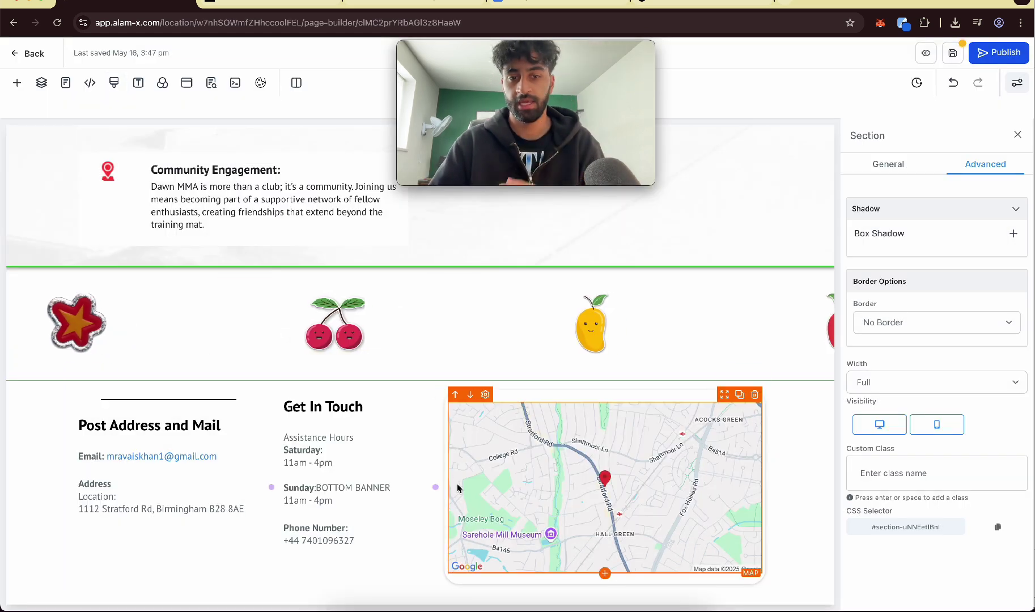
click(351, 480)
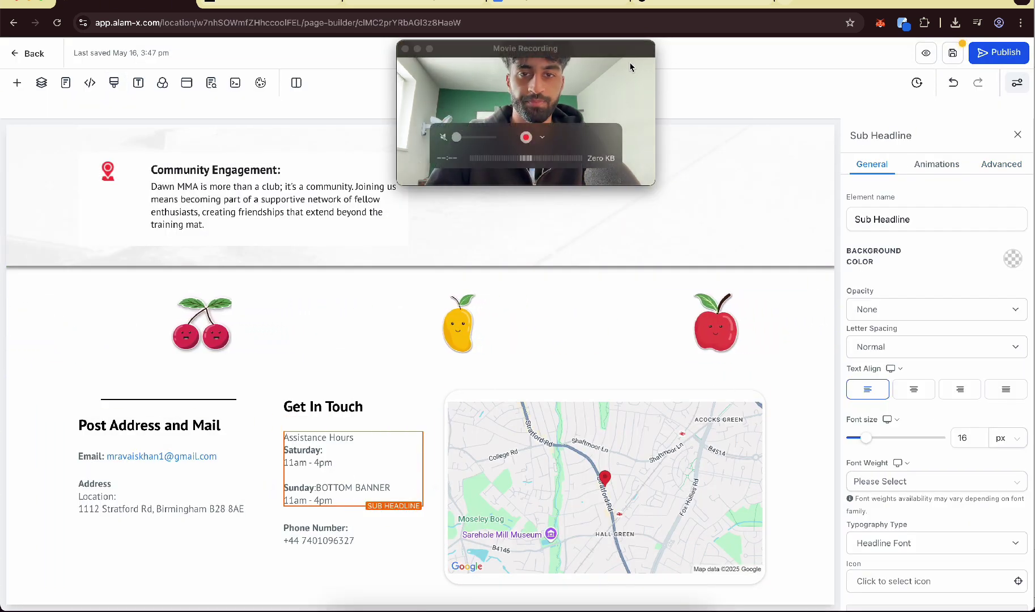
click(479, 332)
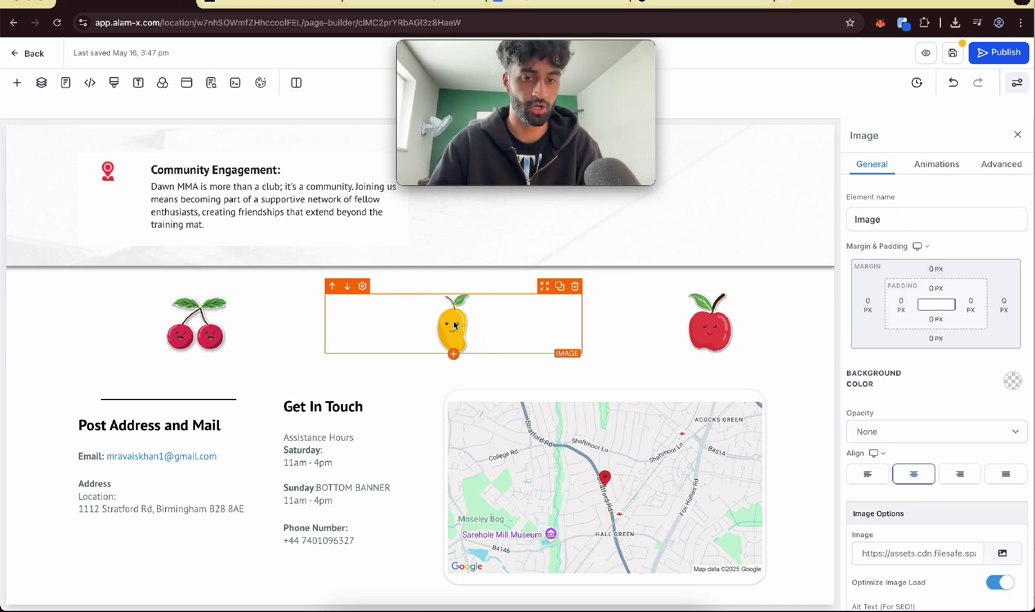
scroll(940, 412, down, 2)
scroll(938, 413, down, 5)
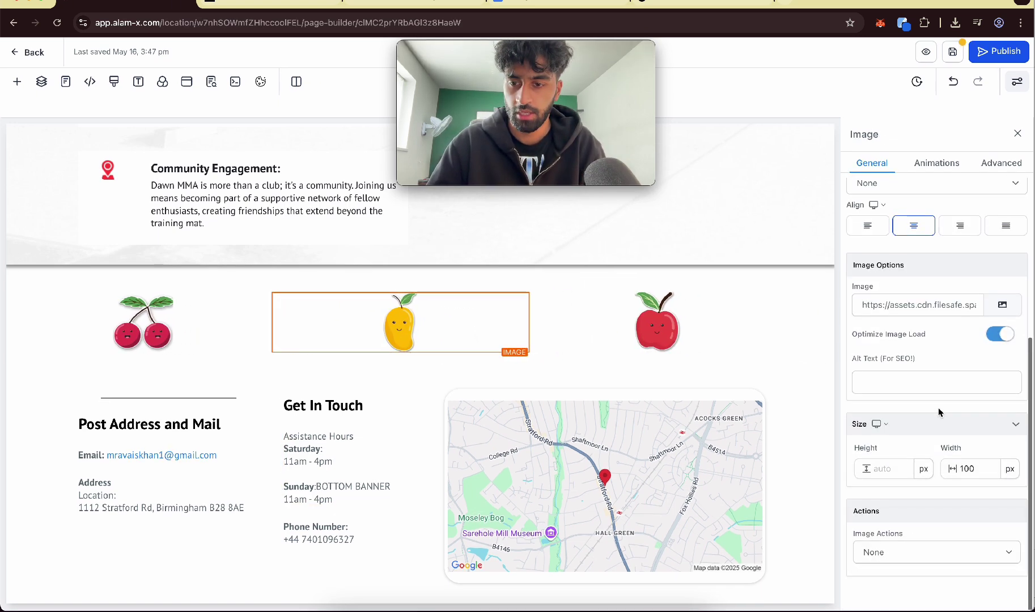
click(908, 553)
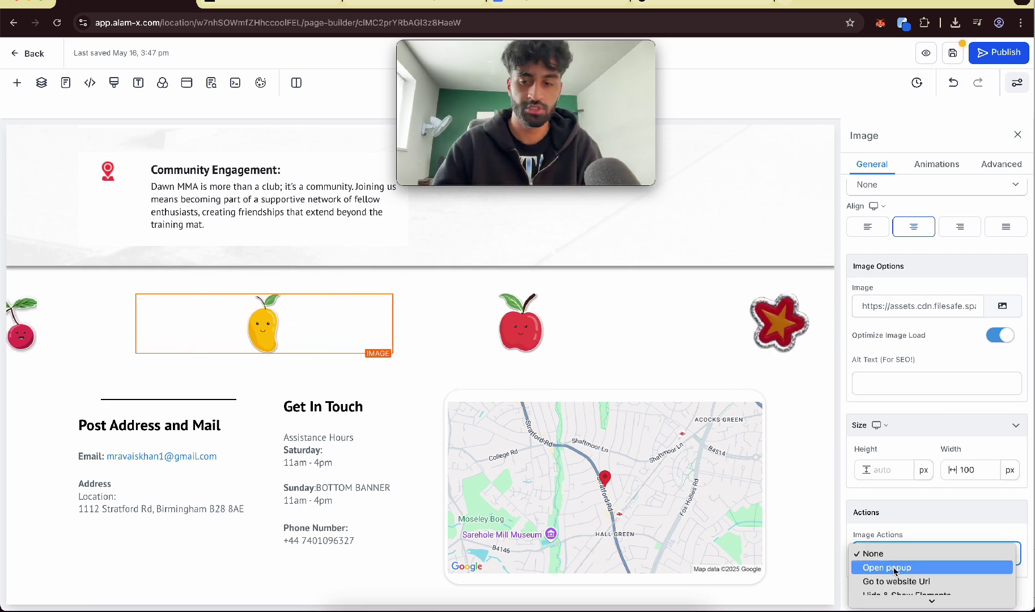
scroll(908, 572, down, 3)
click(898, 504)
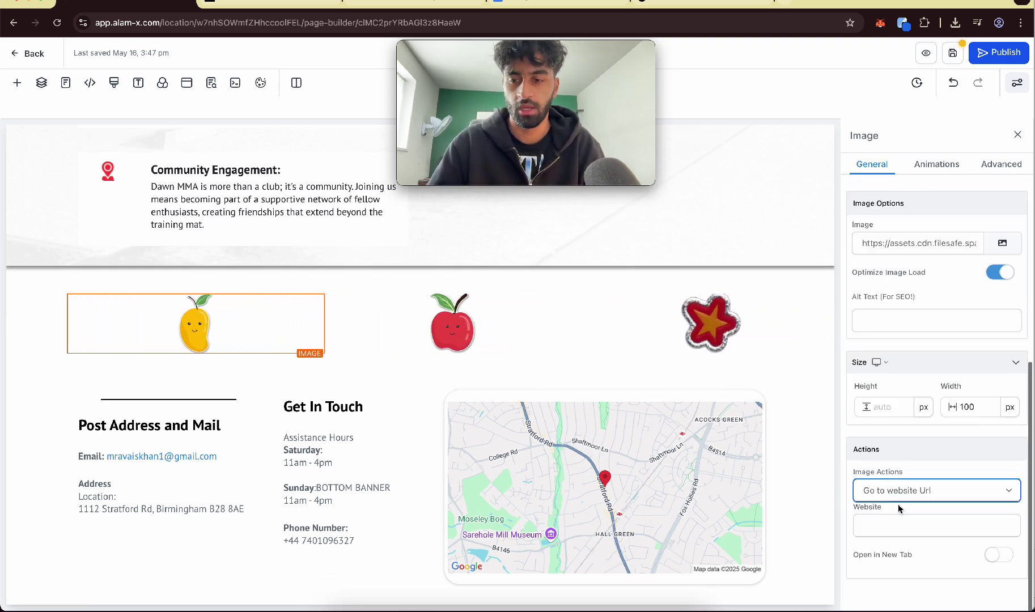
click(887, 524)
key(Escape)
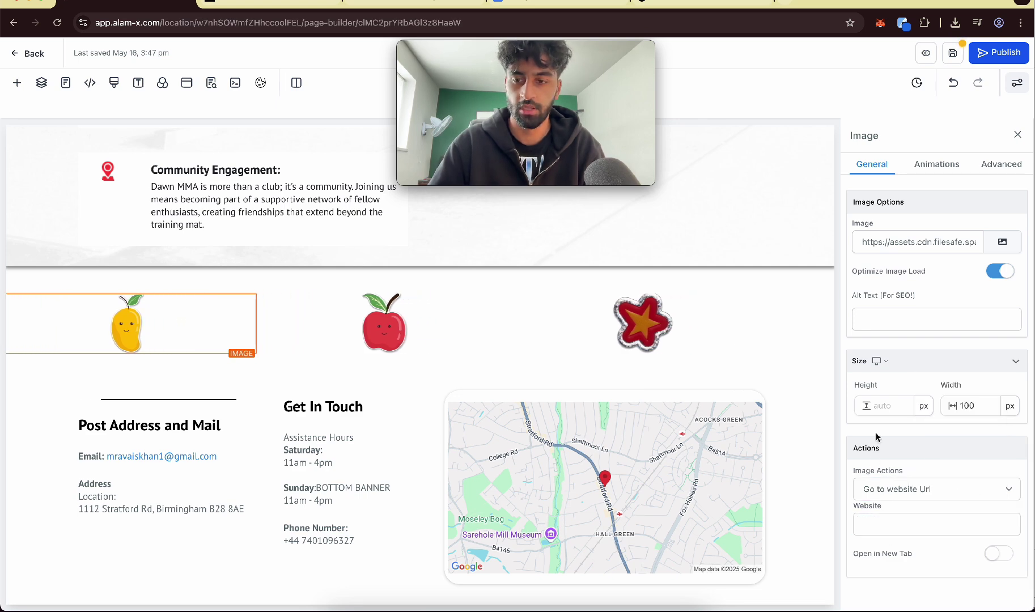
Give the logo section a dark grey background colour.
click(589, 278)
click(1013, 381)
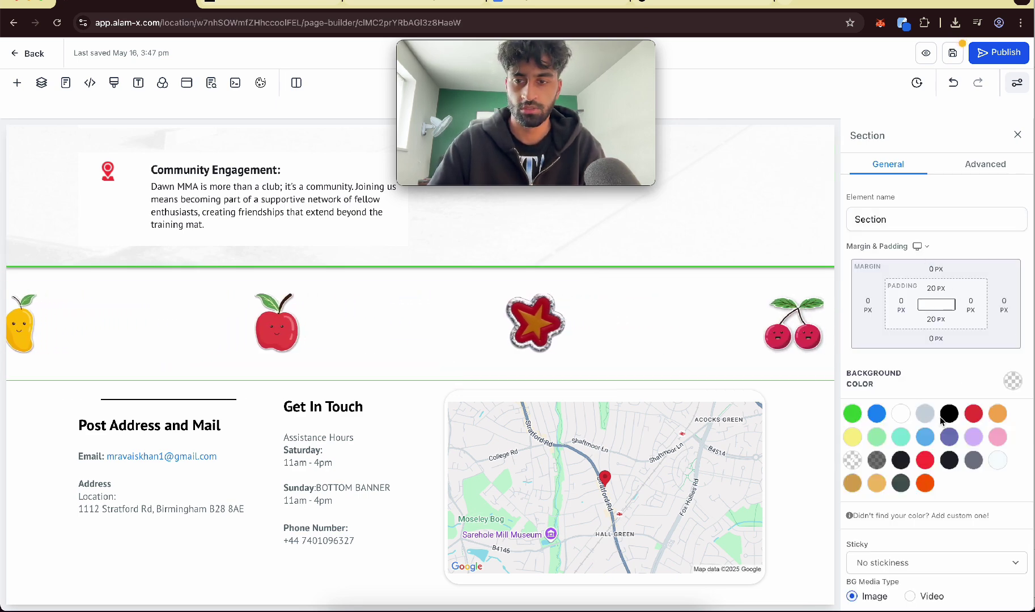
click(944, 417)
click(897, 460)
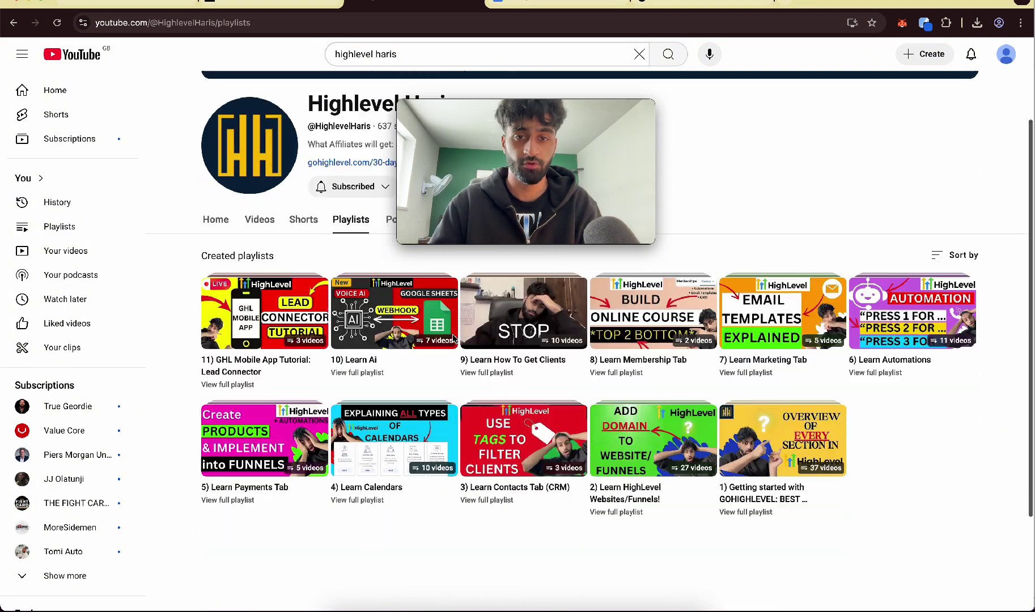
Scroll the Playlists page to view the eleven HighLevel tutorial series, Getting started through Lead Connector.
scroll(454, 338, down, 1)
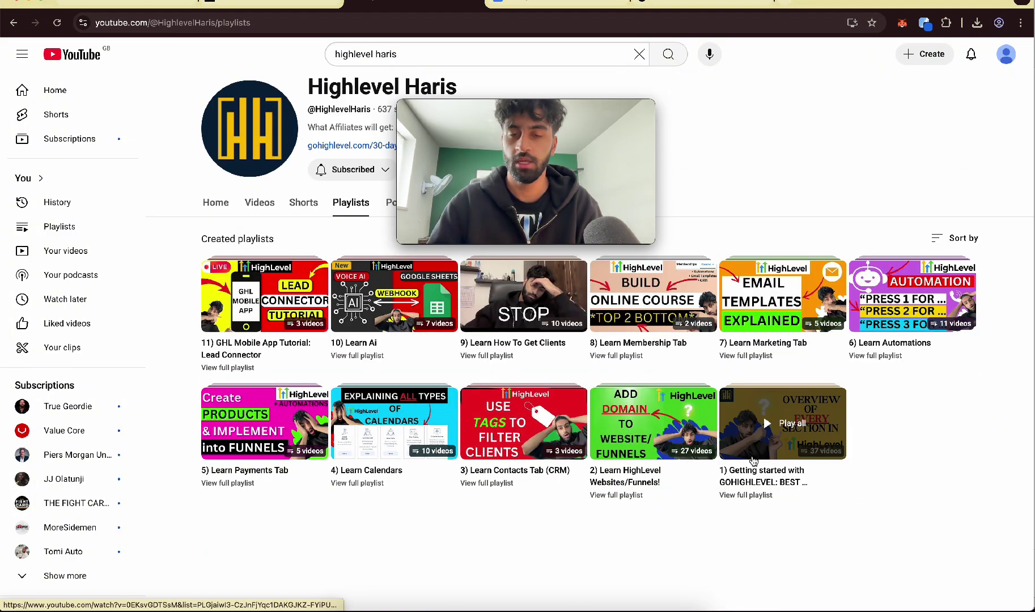